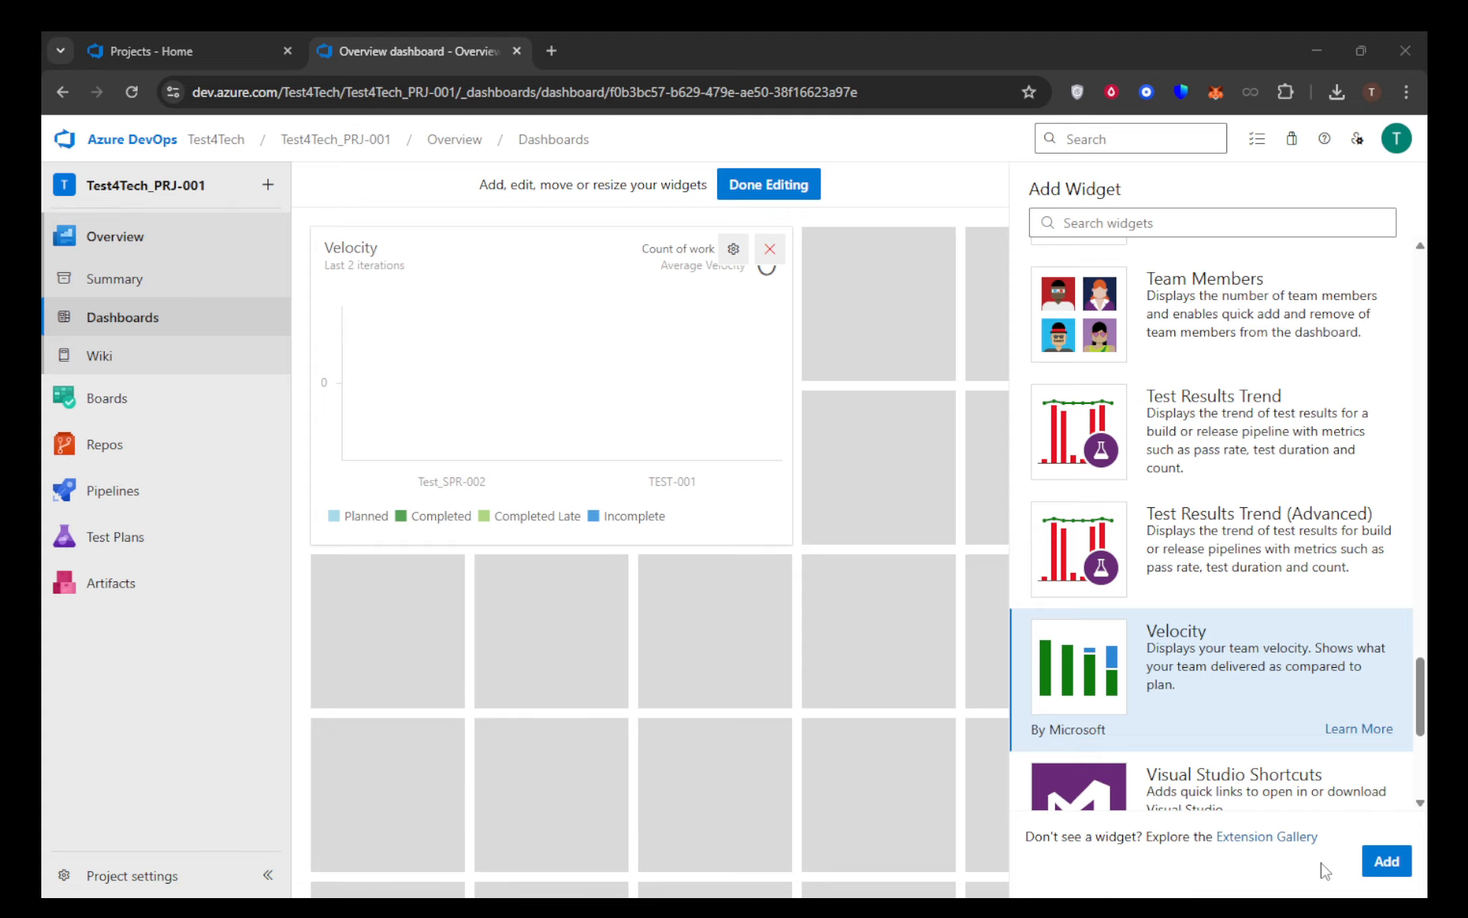
Finish editing the dashboard, then open the Dashboards page of the Test4Tech_PRJ-001 project from the organization's project list
{"action": "left_click", "coordinate": [755, 187]}
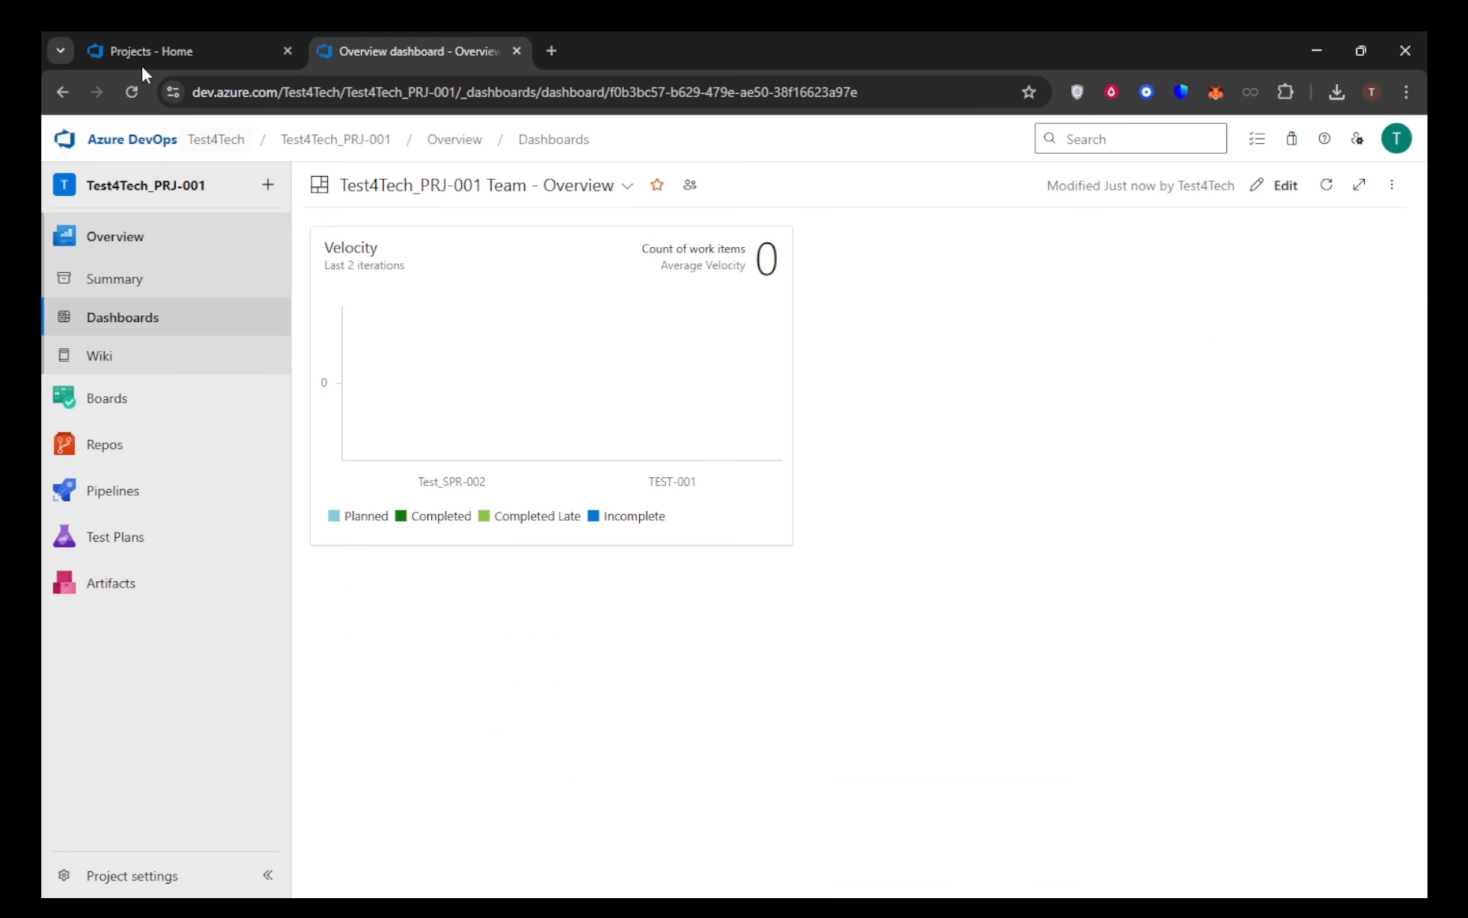
{"action": "left_click", "coordinate": [107, 47]}
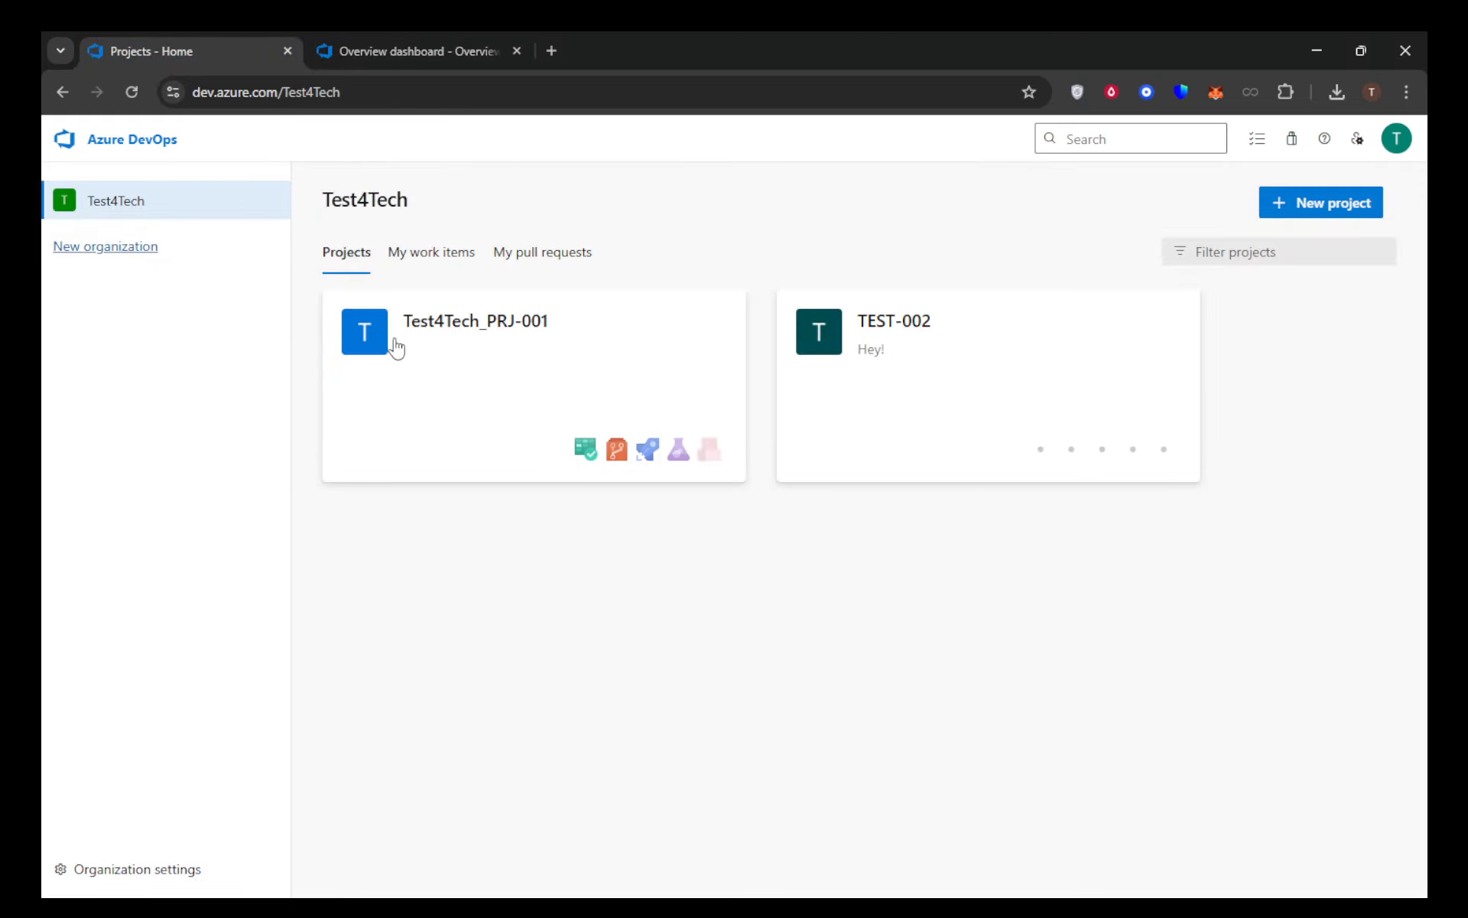
{"action": "left_click", "coordinate": [464, 324]}
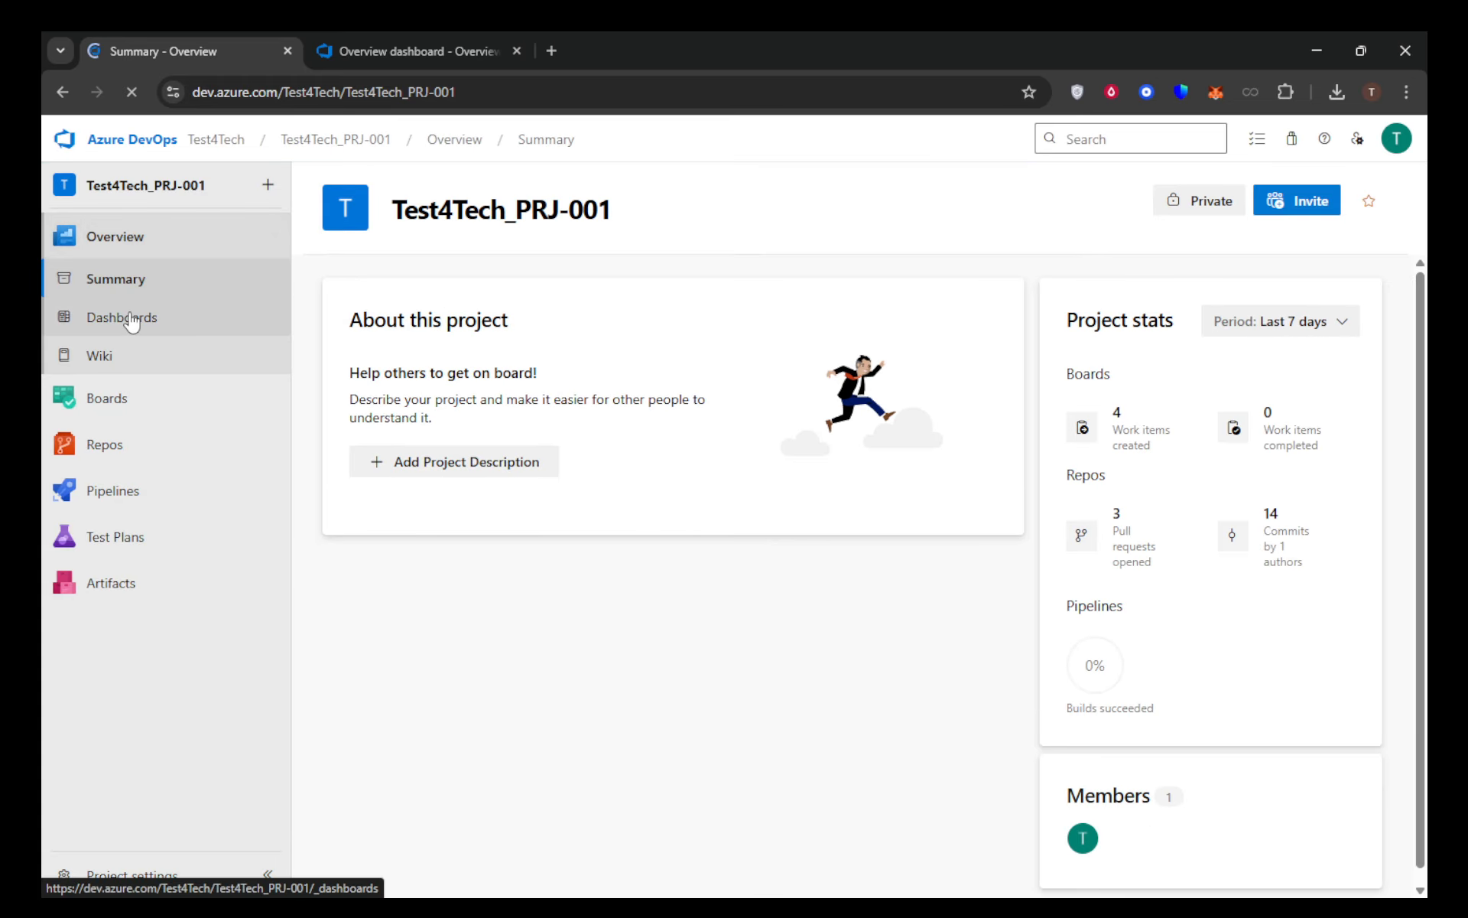
{"action": "mouse_move", "coordinate": [104, 397]}
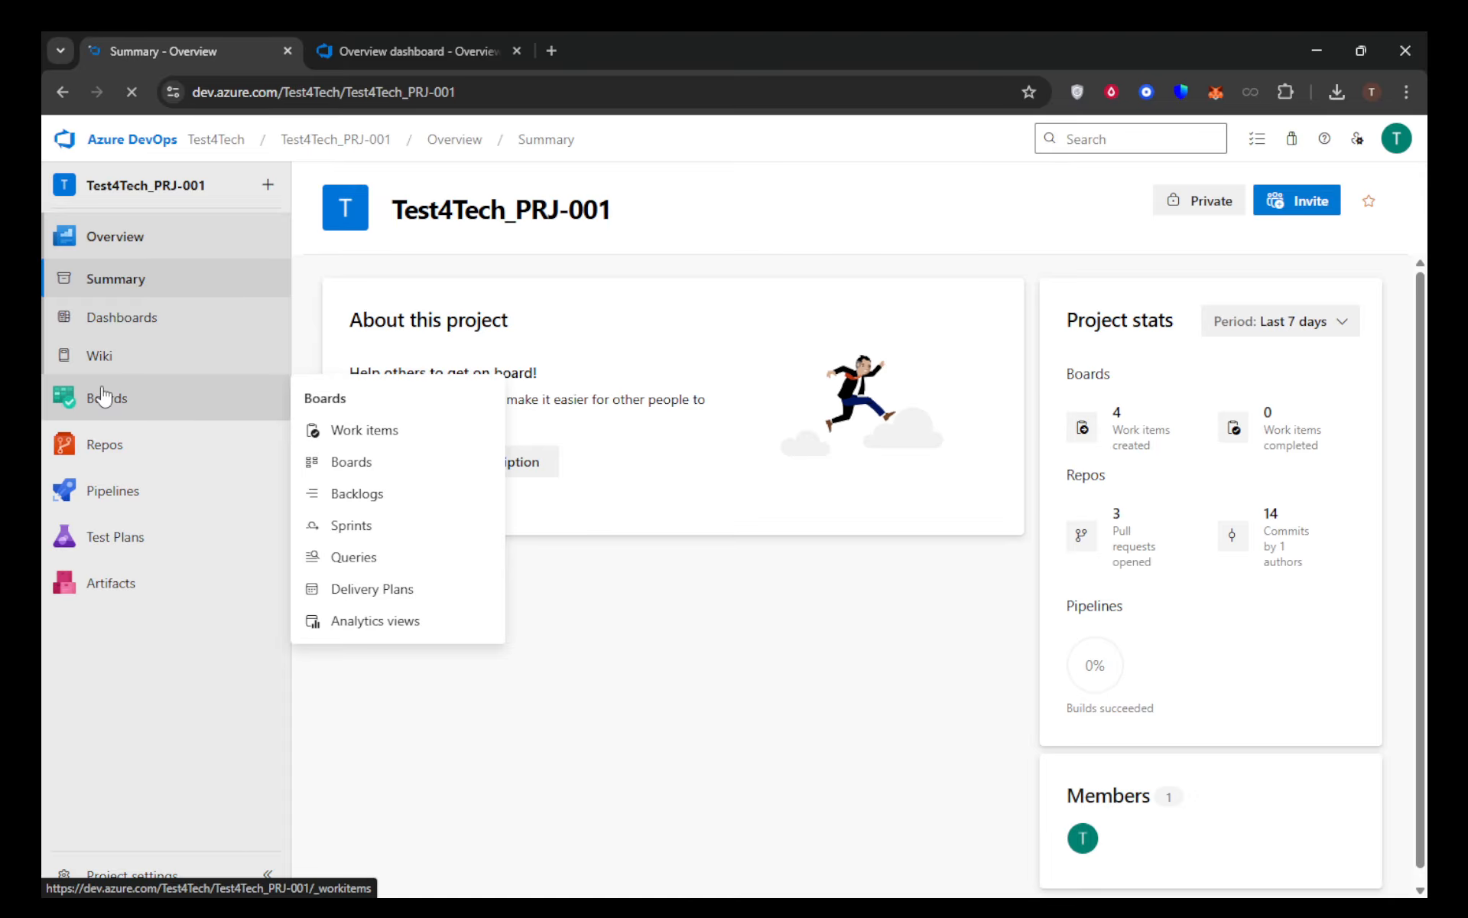
{"action": "left_click", "coordinate": [110, 322]}
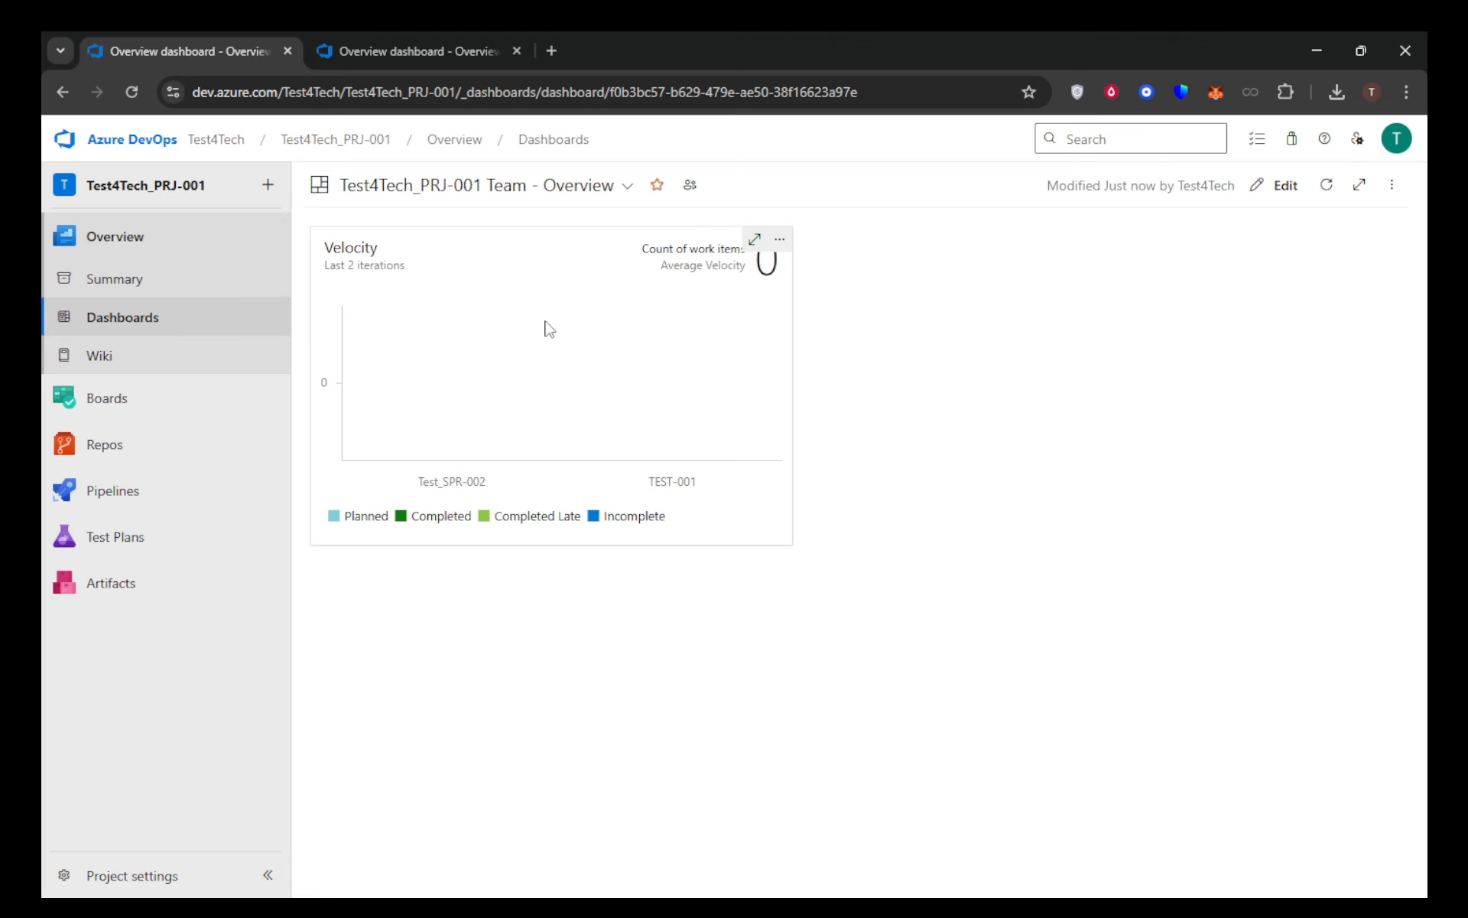
{"action": "mouse_move", "coordinate": [566, 320]}
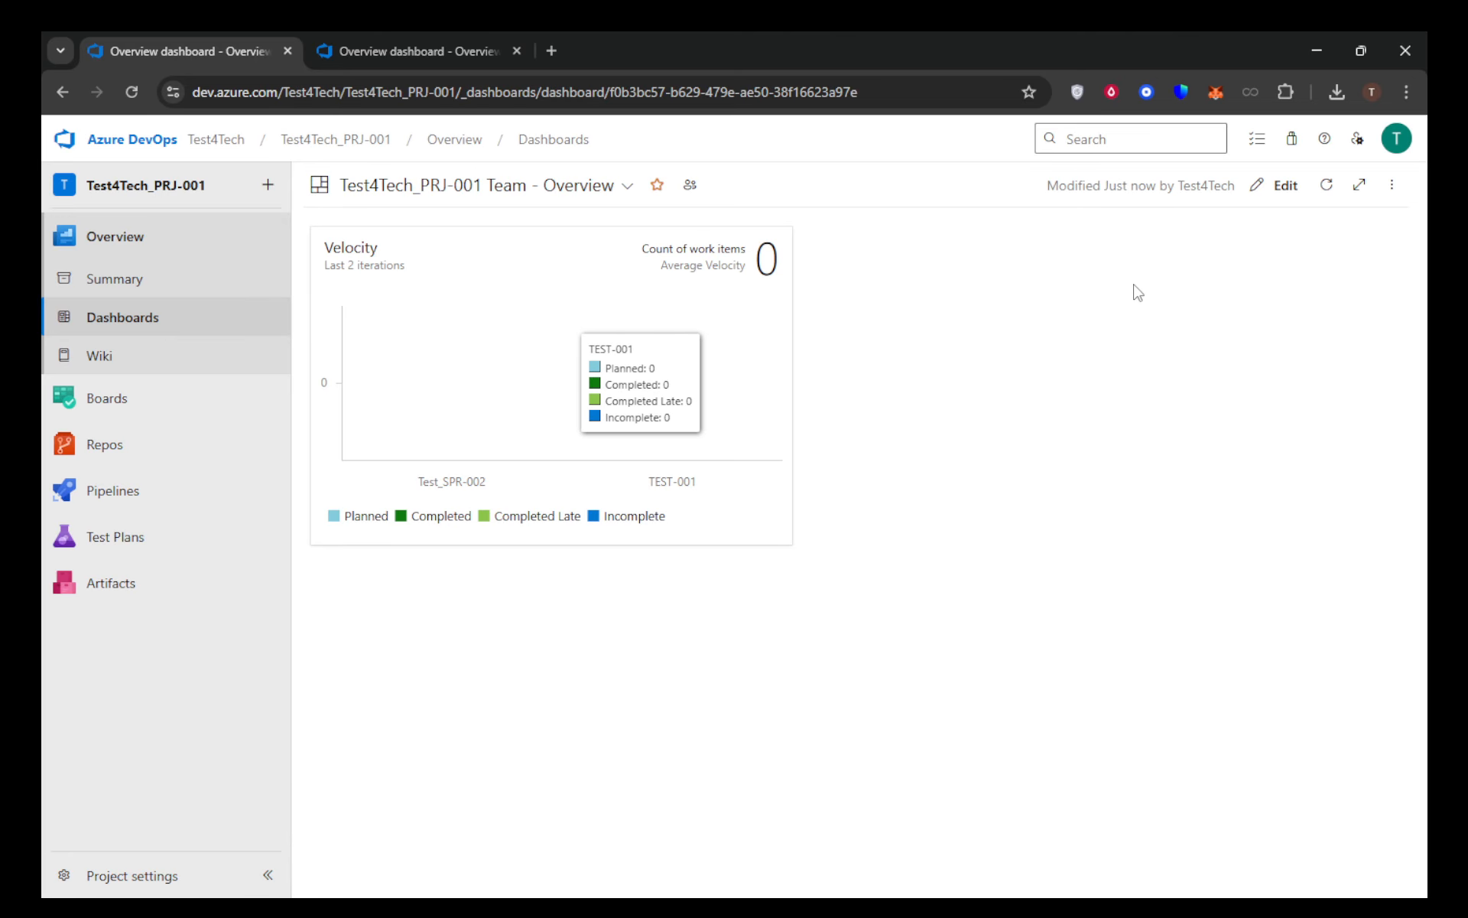
Put the team's Overview dashboard into edit mode and delete its existing Velocity widget
{"action": "left_click", "coordinate": [1287, 189]}
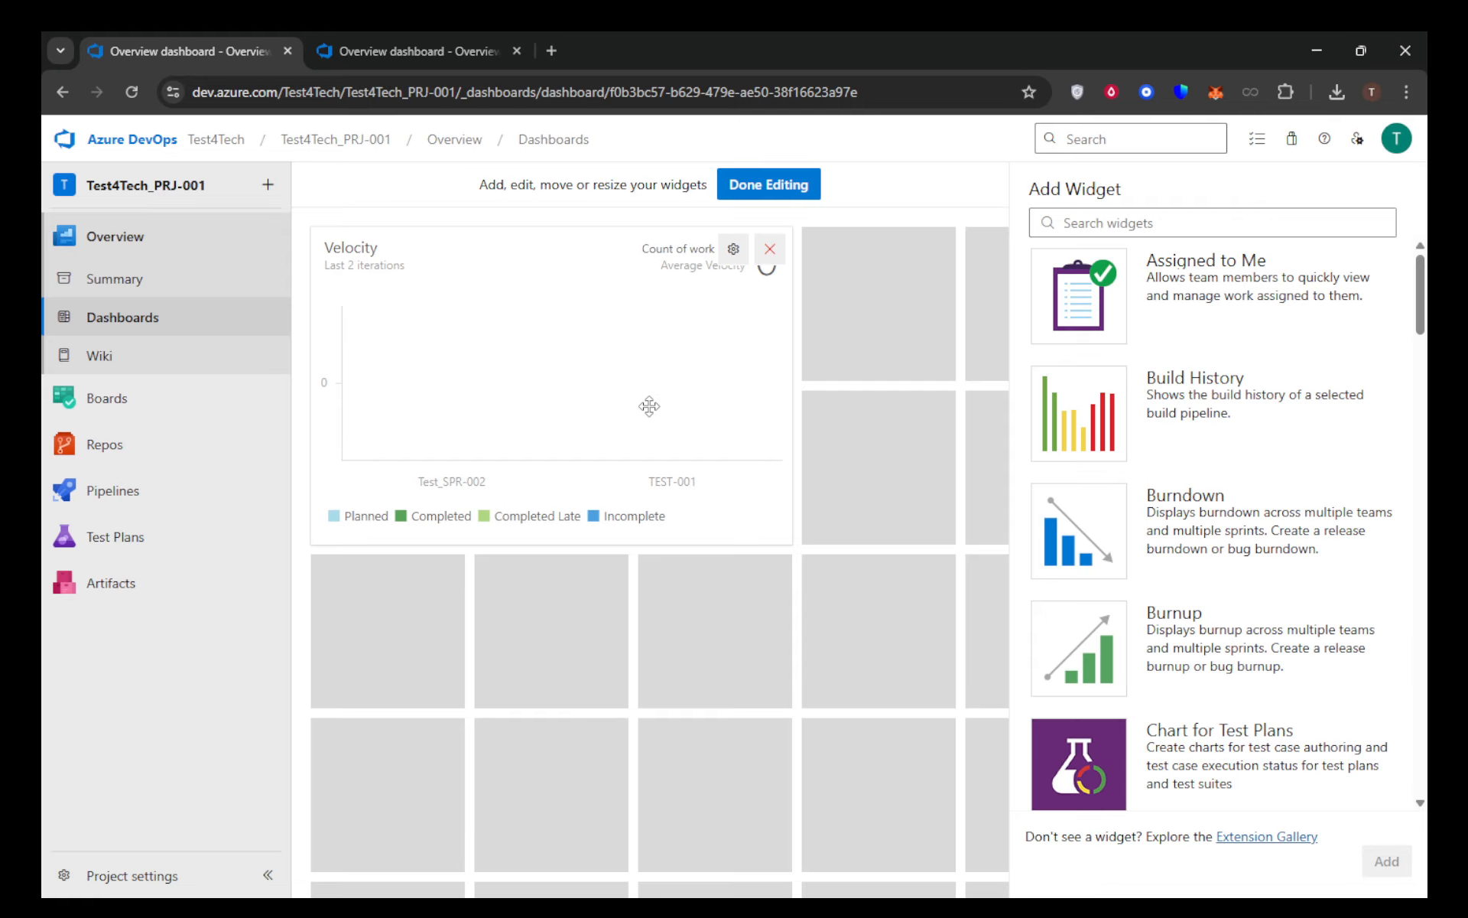
{"action": "left_click", "coordinate": [773, 252]}
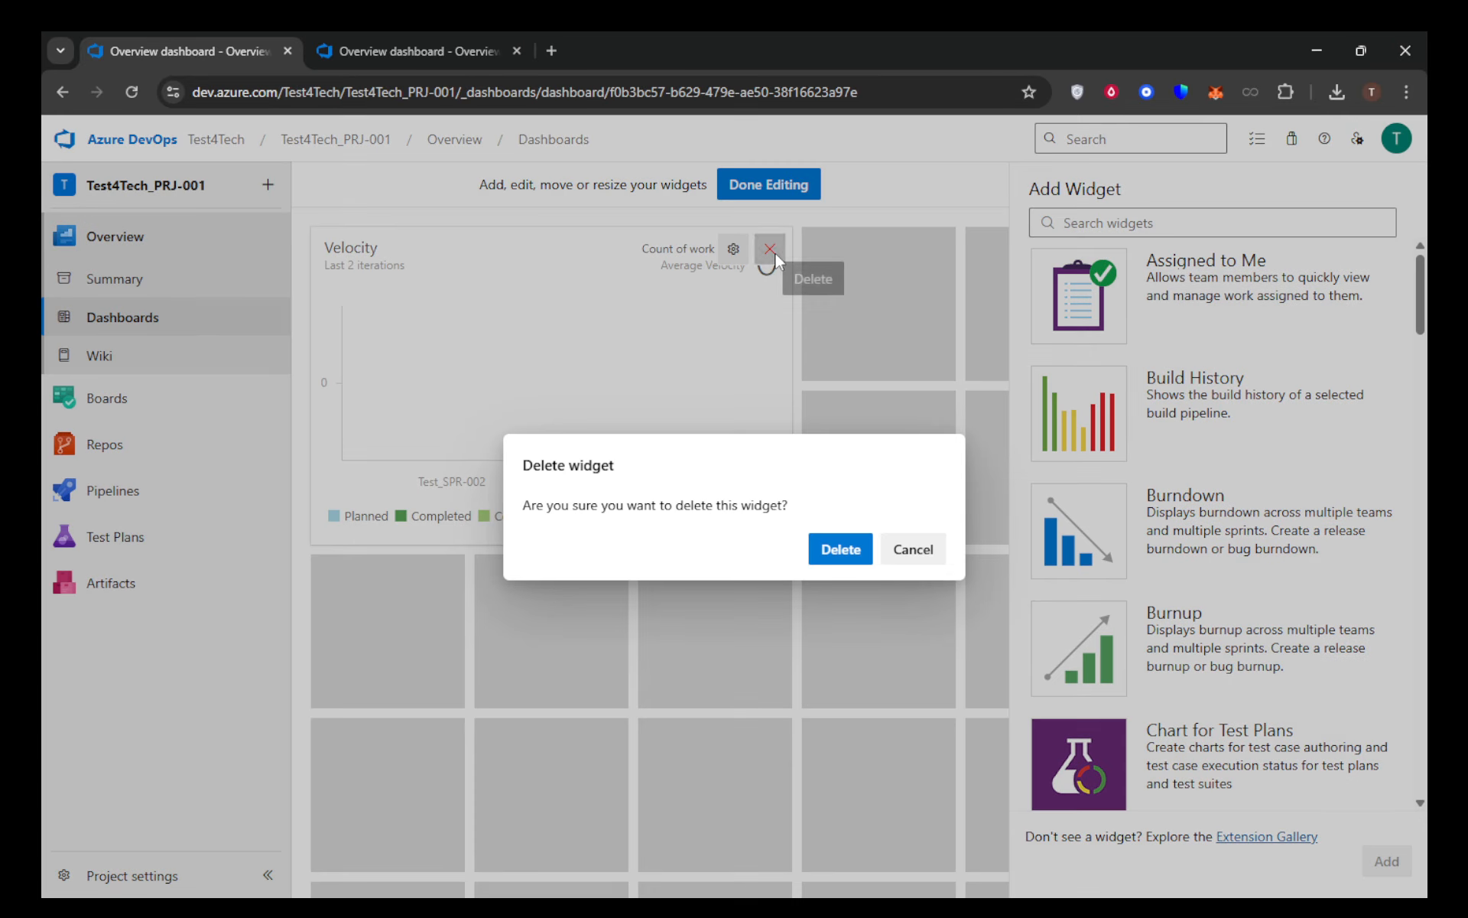
{"action": "left_click", "coordinate": [845, 552]}
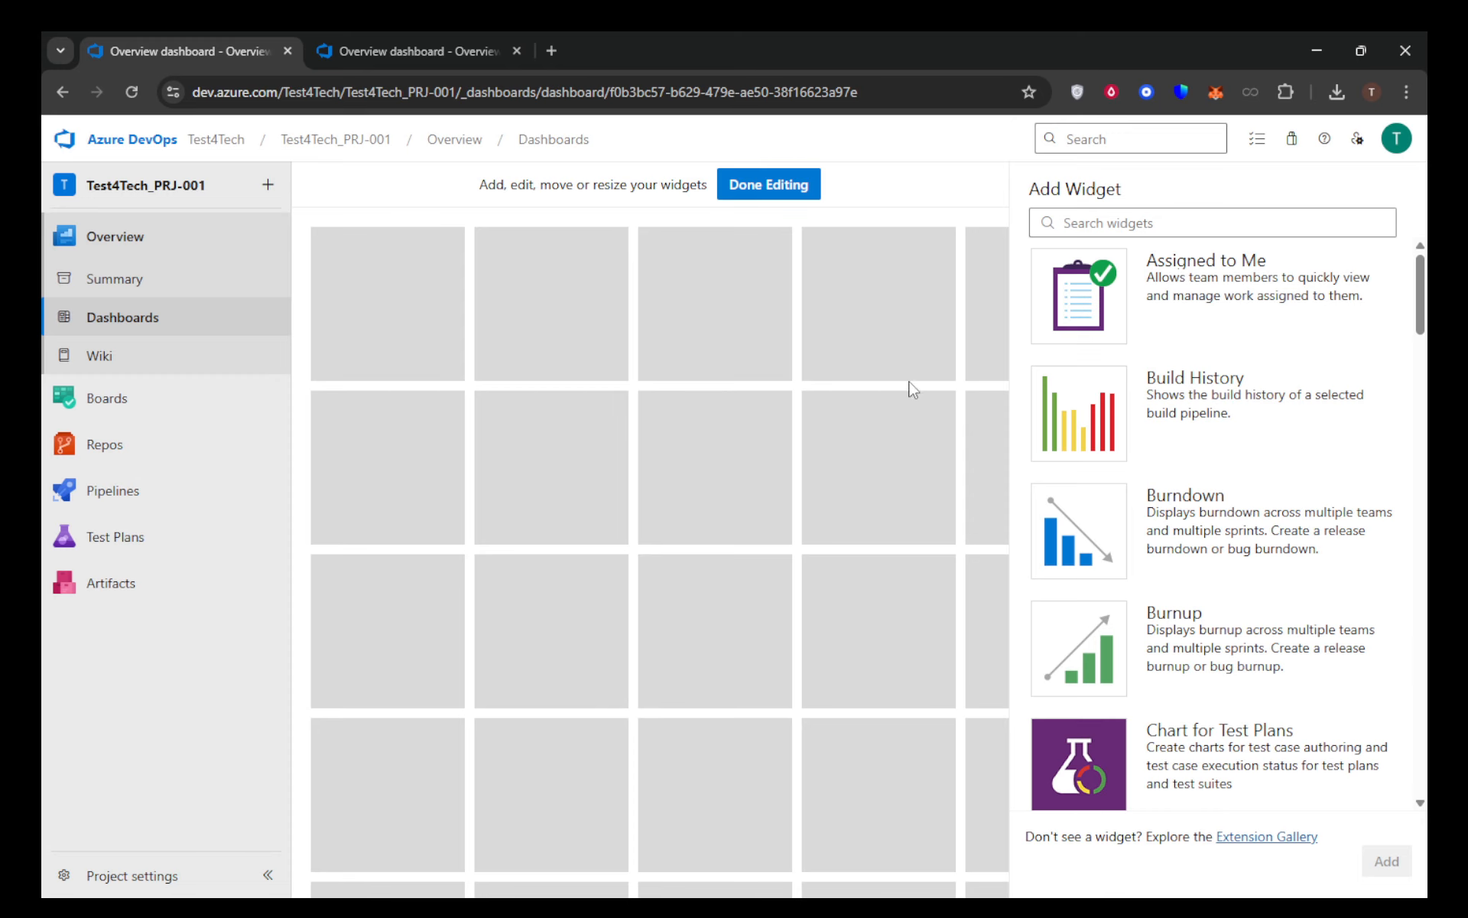
Add the Velocity widget from the widget catalog to the empty dashboard
{"action": "scroll", "coordinate": [1411, 526], "scroll_direction": "down", "scroll_amount": 3}
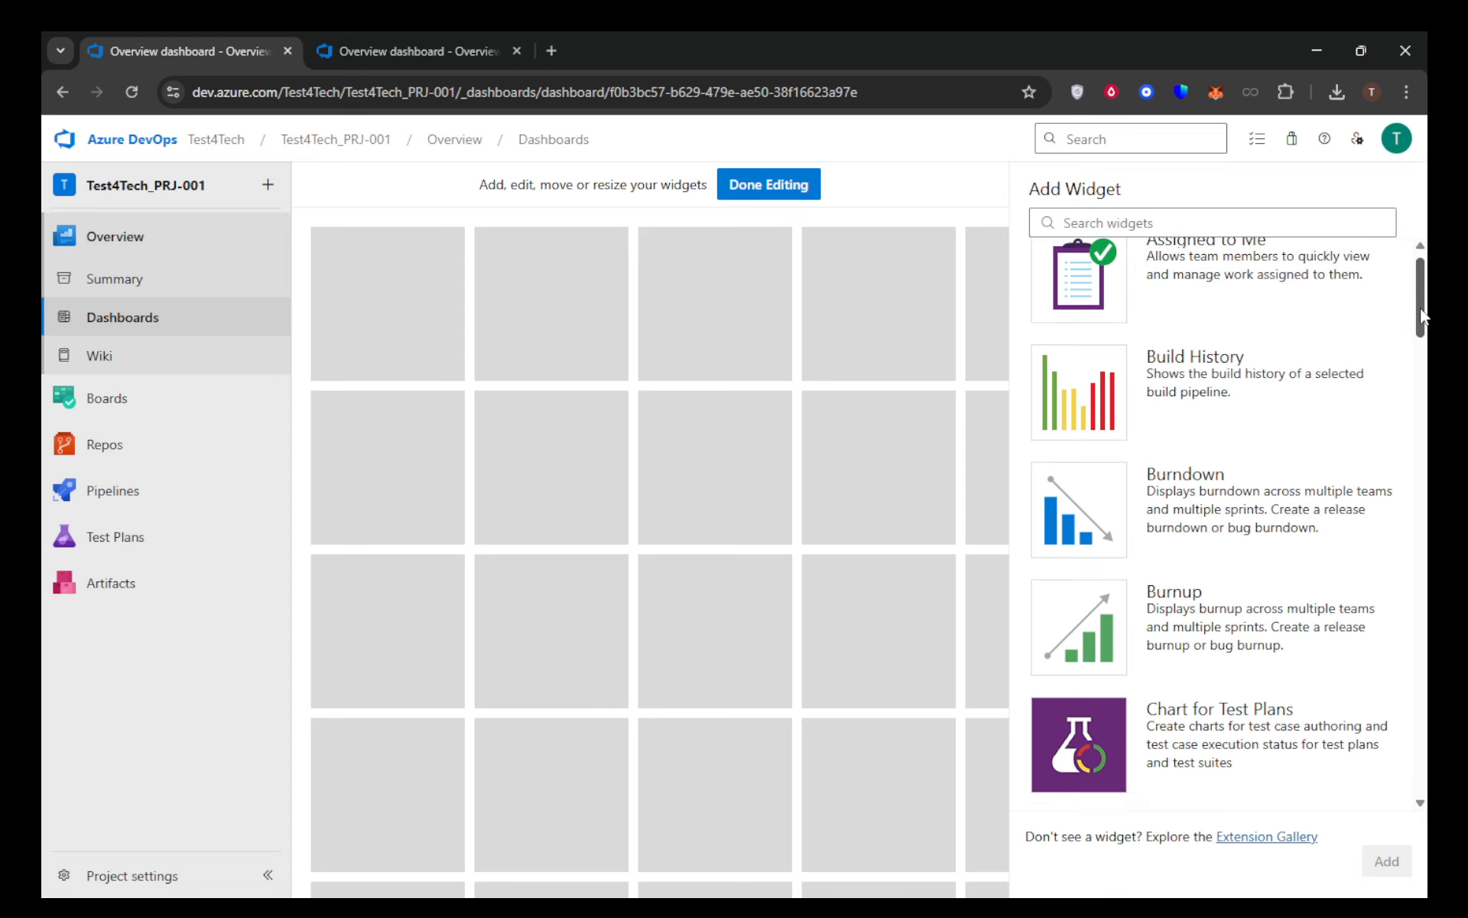
{"action": "scroll", "coordinate": [1411, 526], "scroll_direction": "down", "scroll_amount": 15}
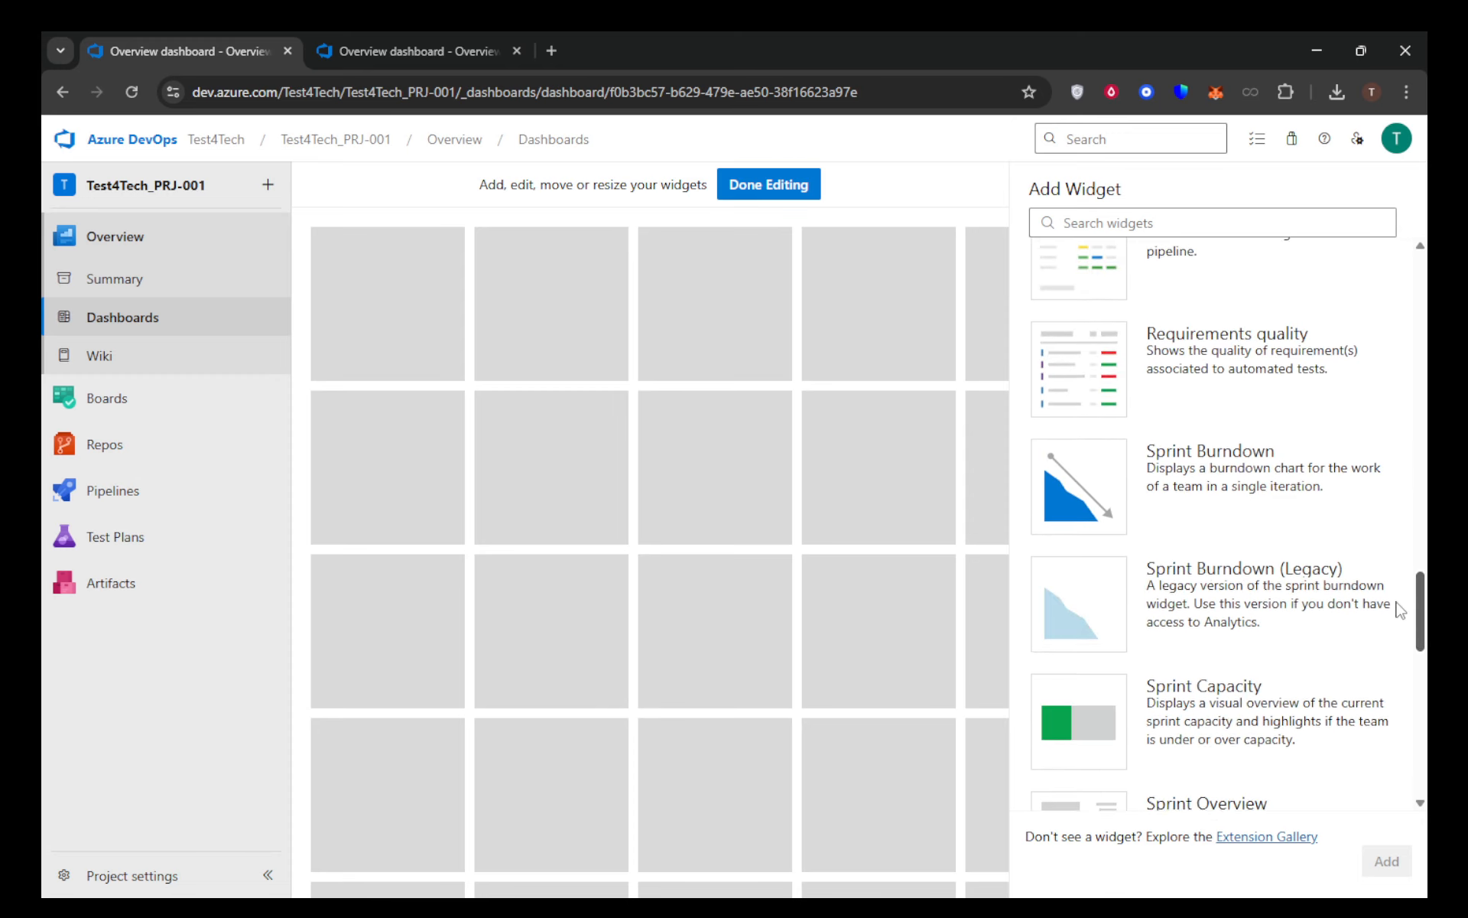
{"action": "scroll", "coordinate": [1402, 628], "scroll_direction": "down", "scroll_amount": 8}
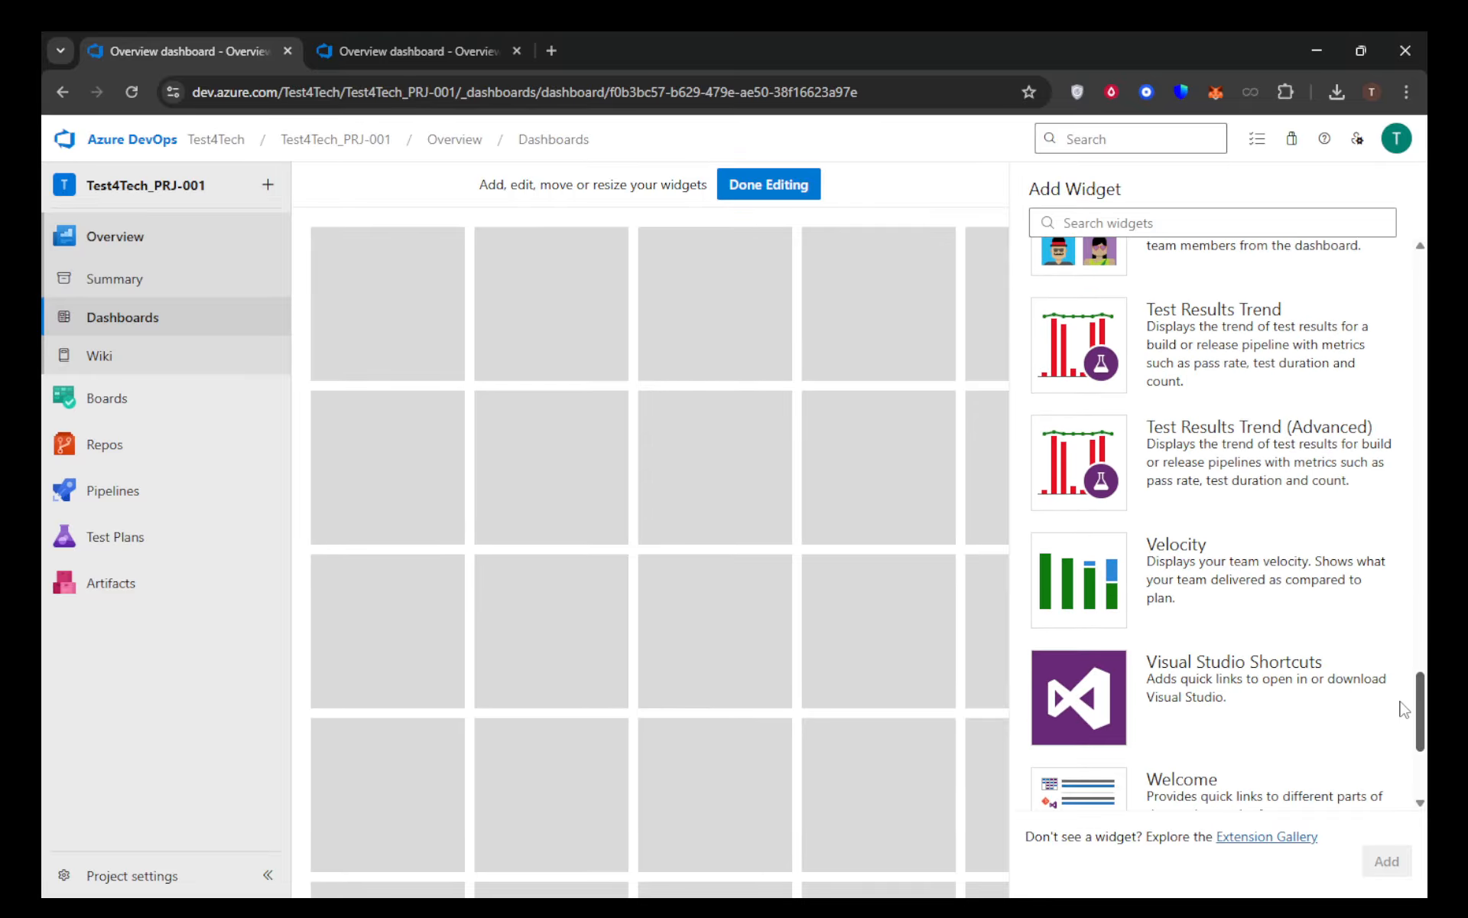
{"action": "left_click", "coordinate": [1092, 575]}
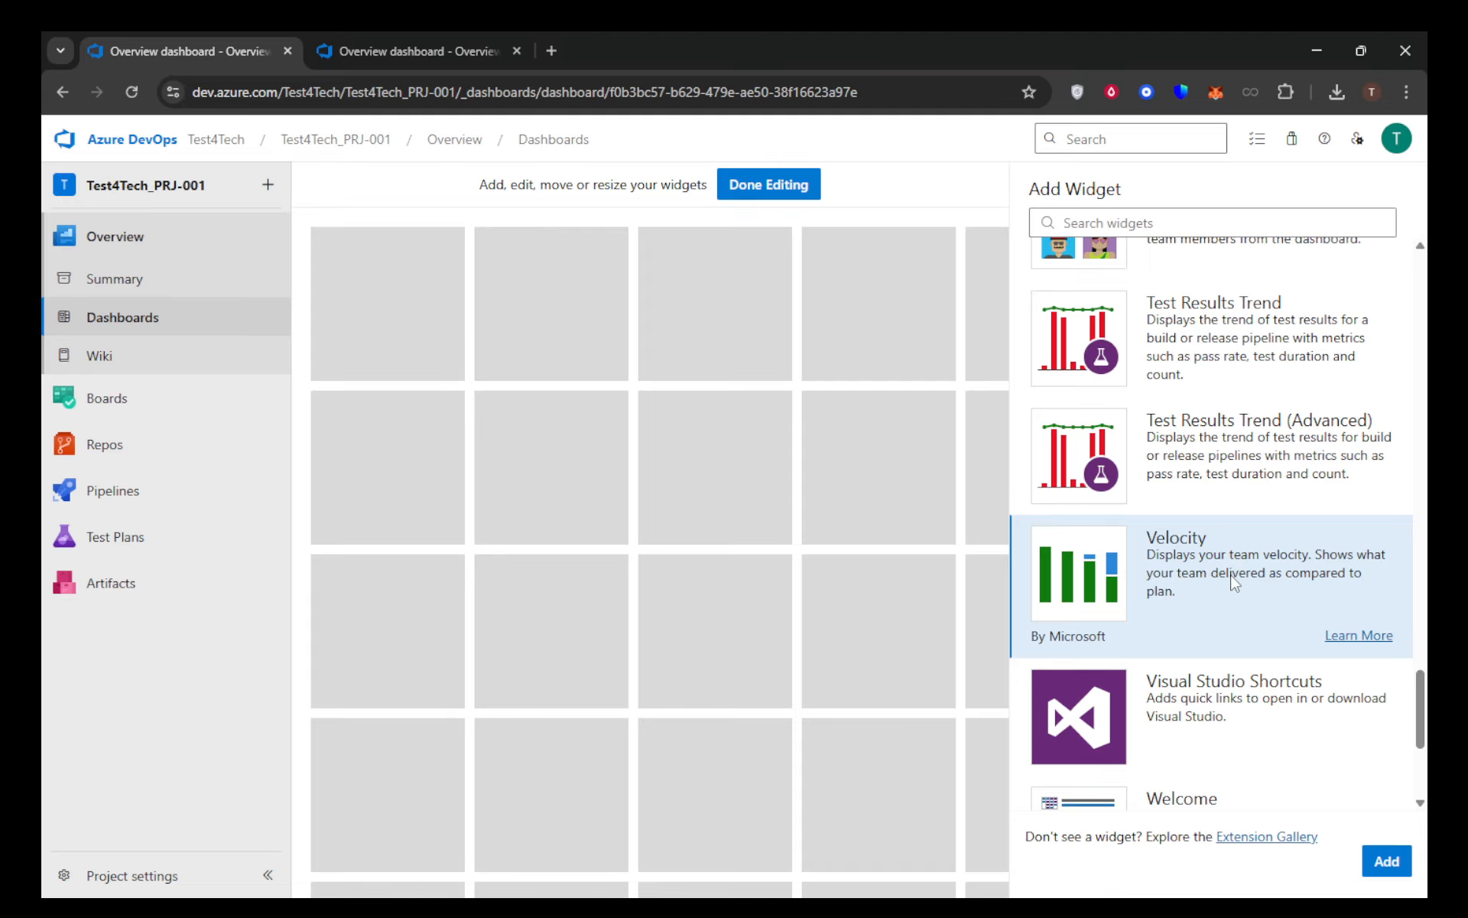
{"action": "left_click", "coordinate": [1387, 862]}
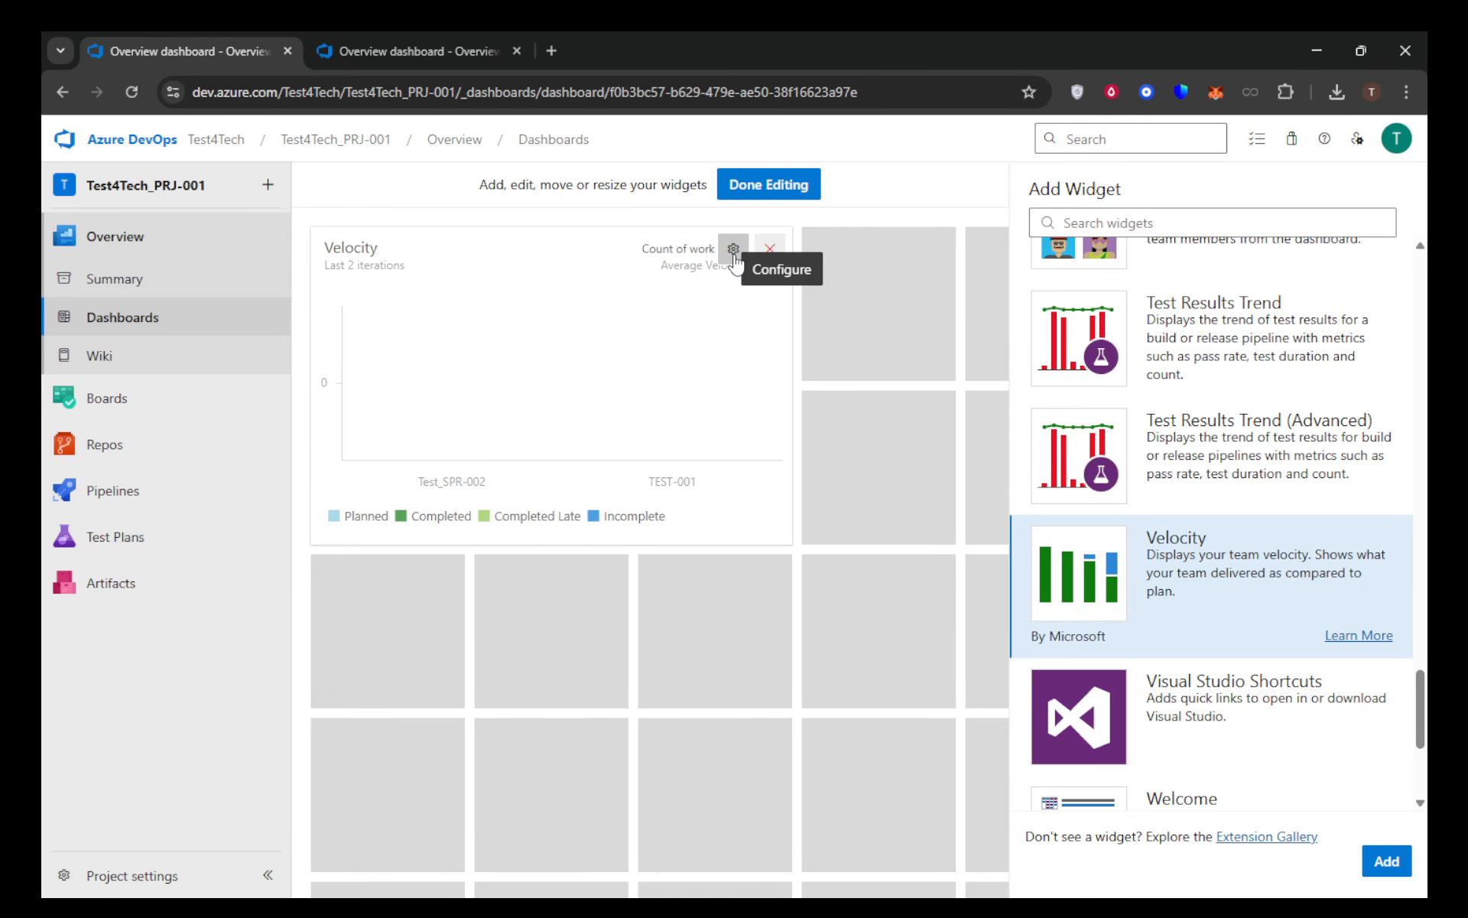
Open the new Velocity widget's configuration and change its title to Velocity-TEAM
{"action": "left_click", "coordinate": [733, 253]}
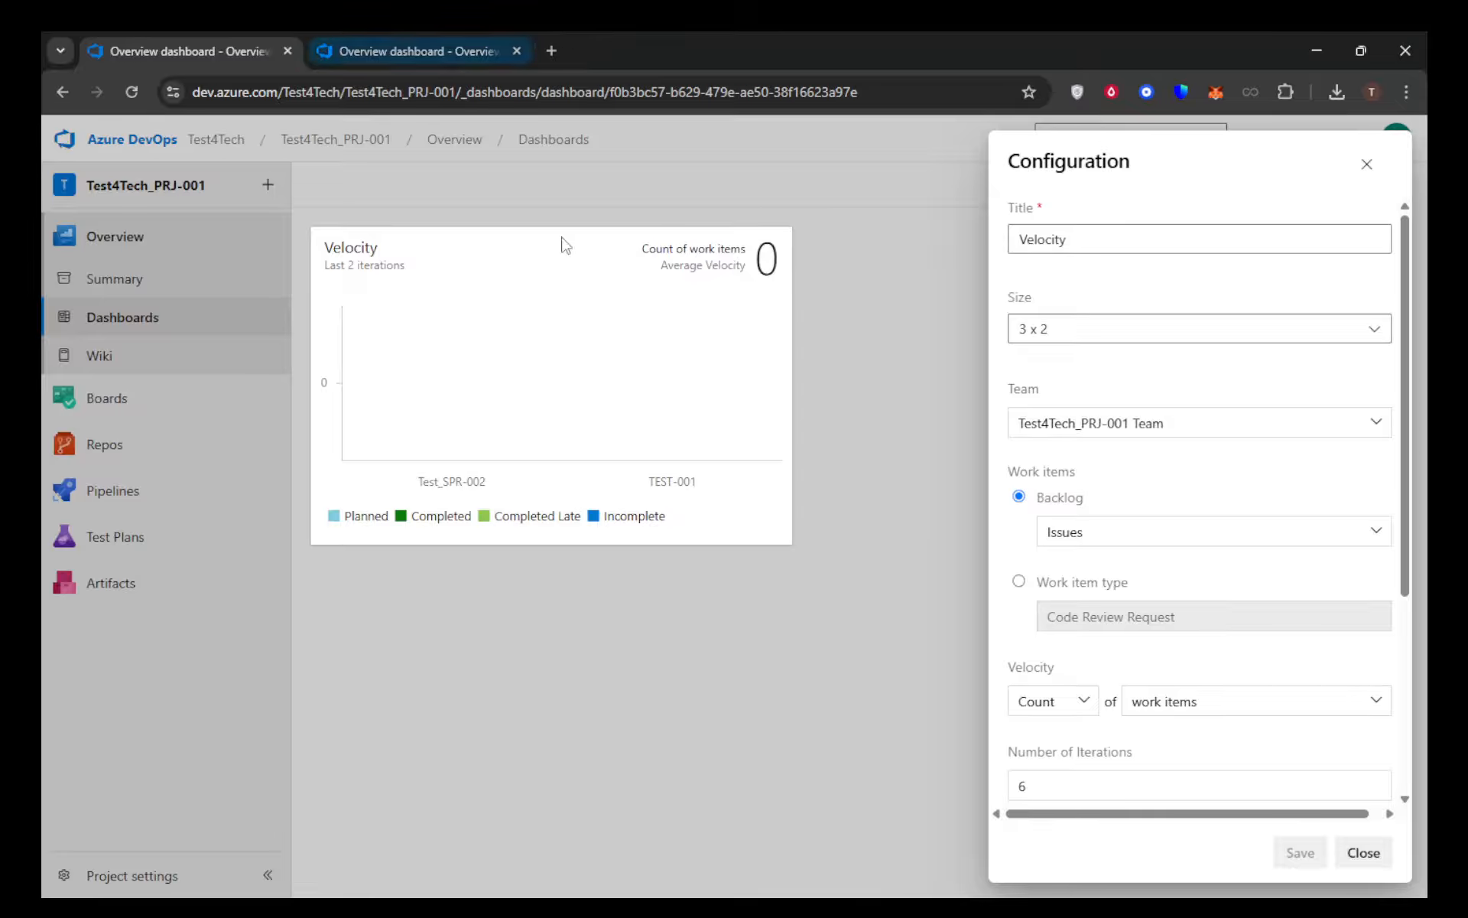
{"action": "left_click", "coordinate": [1123, 232]}
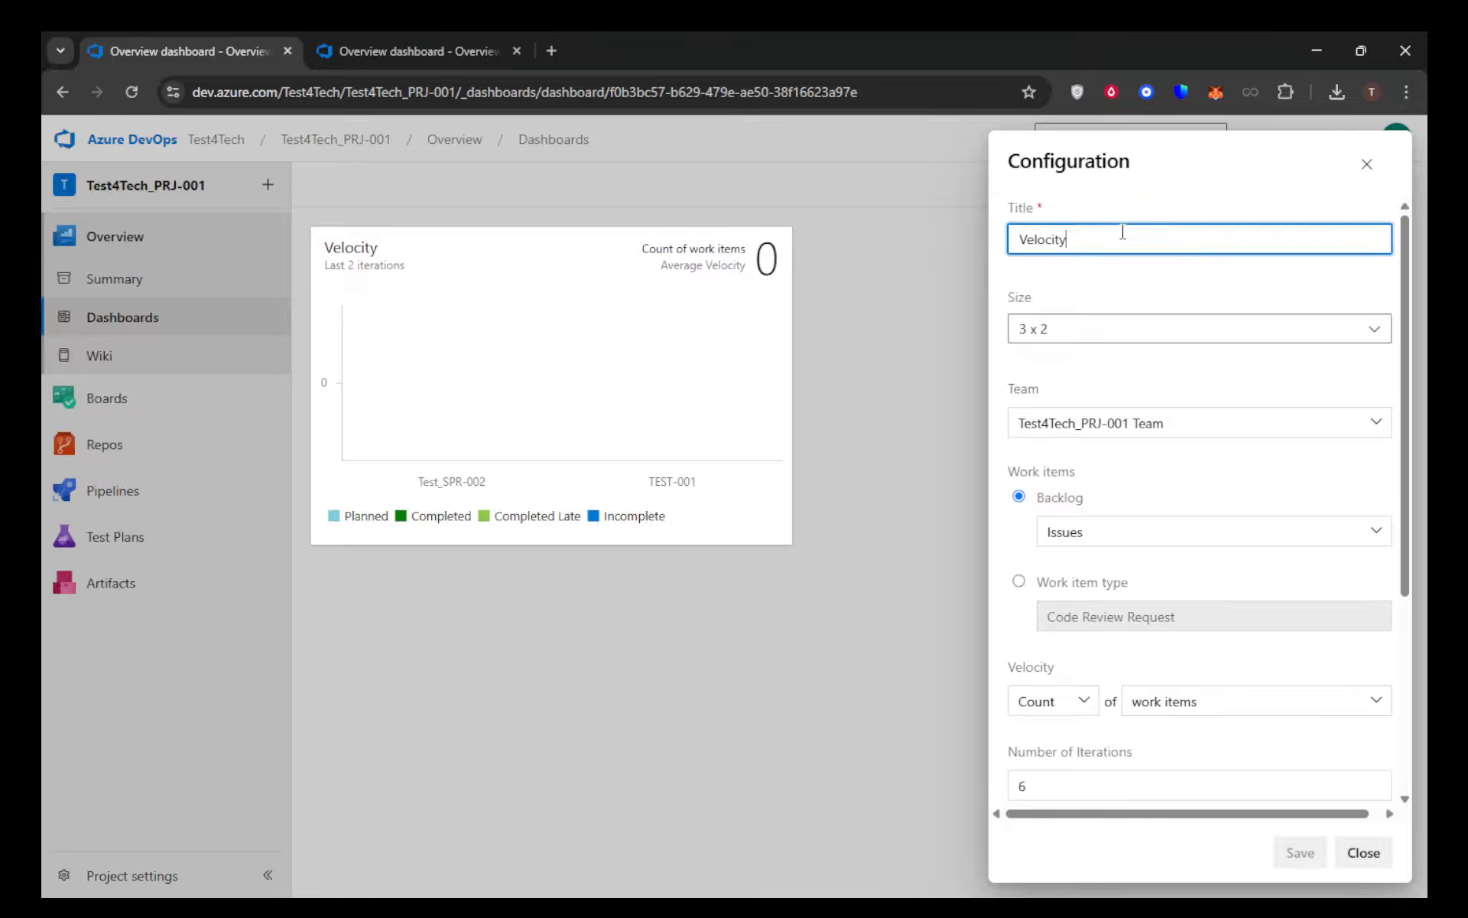
{"action": "type", "text": "-"}
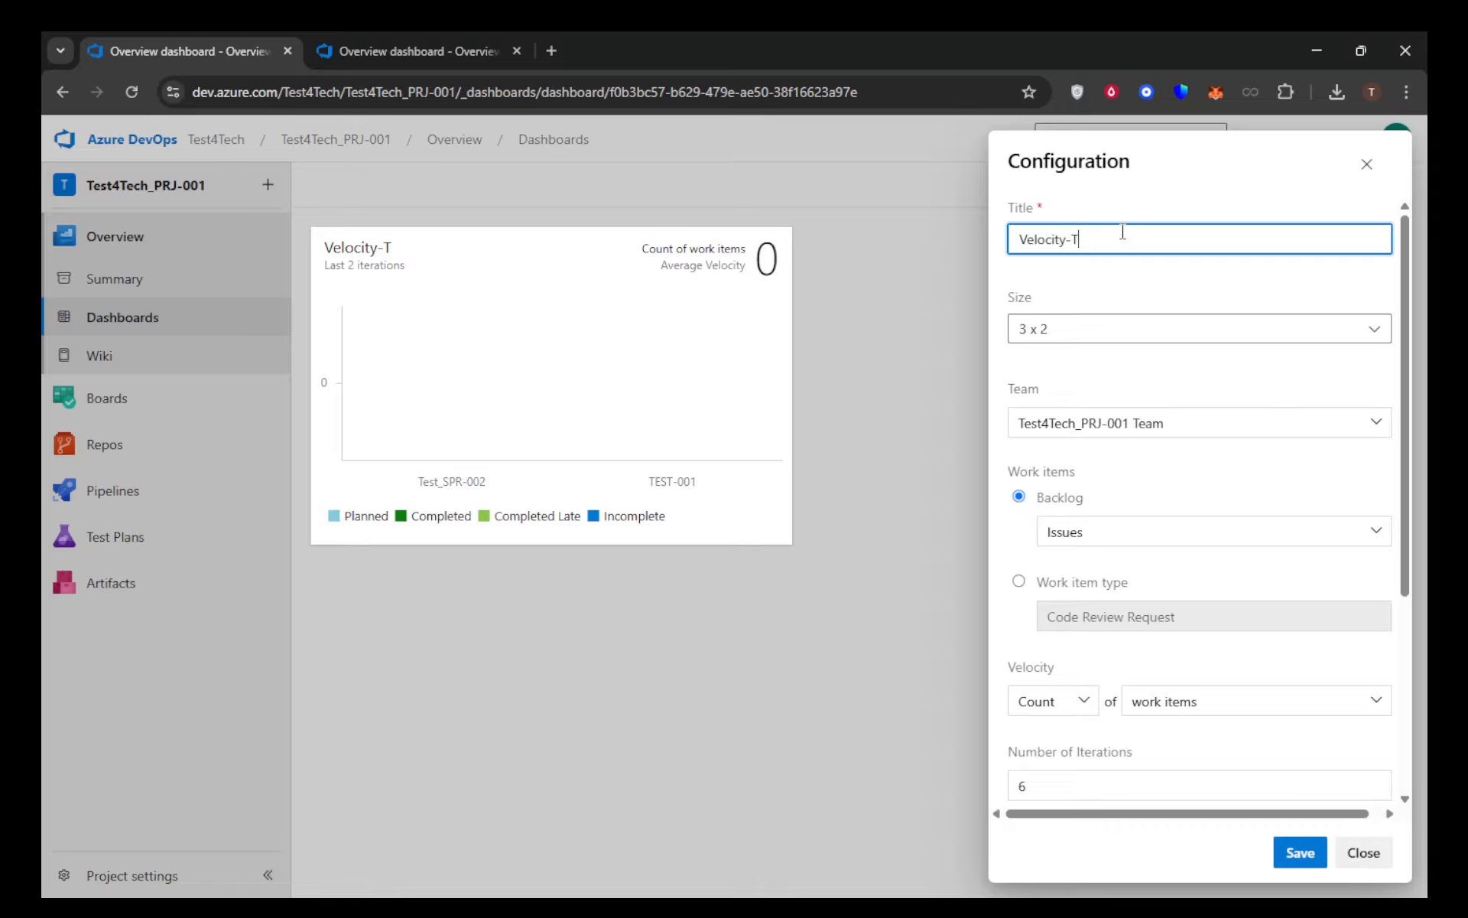
{"action": "type", "text": "TEAM"}
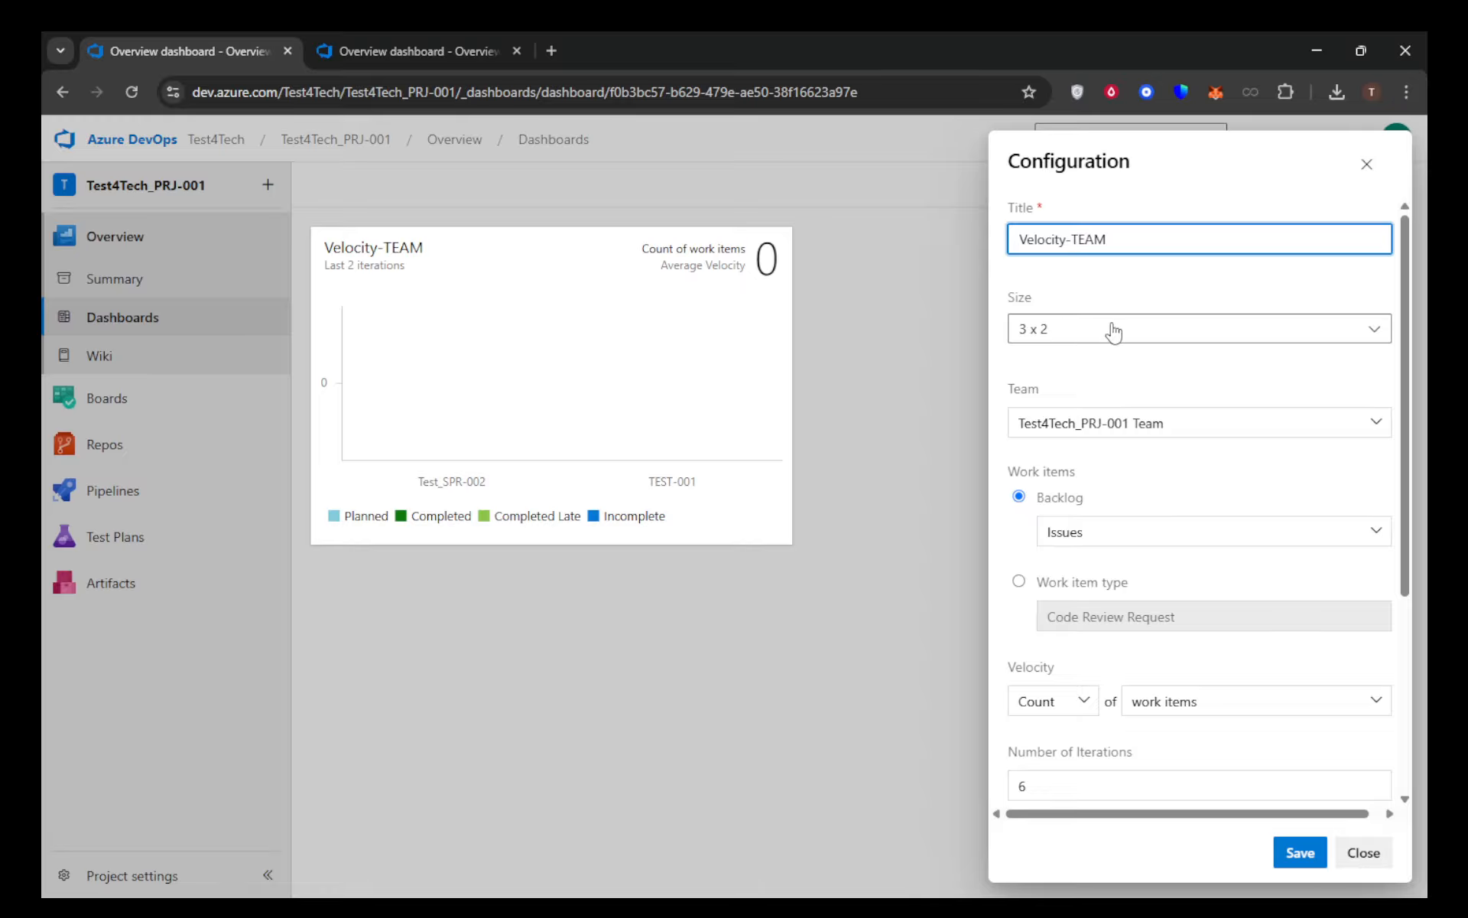
Choose Test4Tech_PRJ-001 Team as the widget's team and Issues as its backlog work items
{"action": "left_click", "coordinate": [1254, 425]}
{"action": "left_click", "coordinate": [1384, 426]}
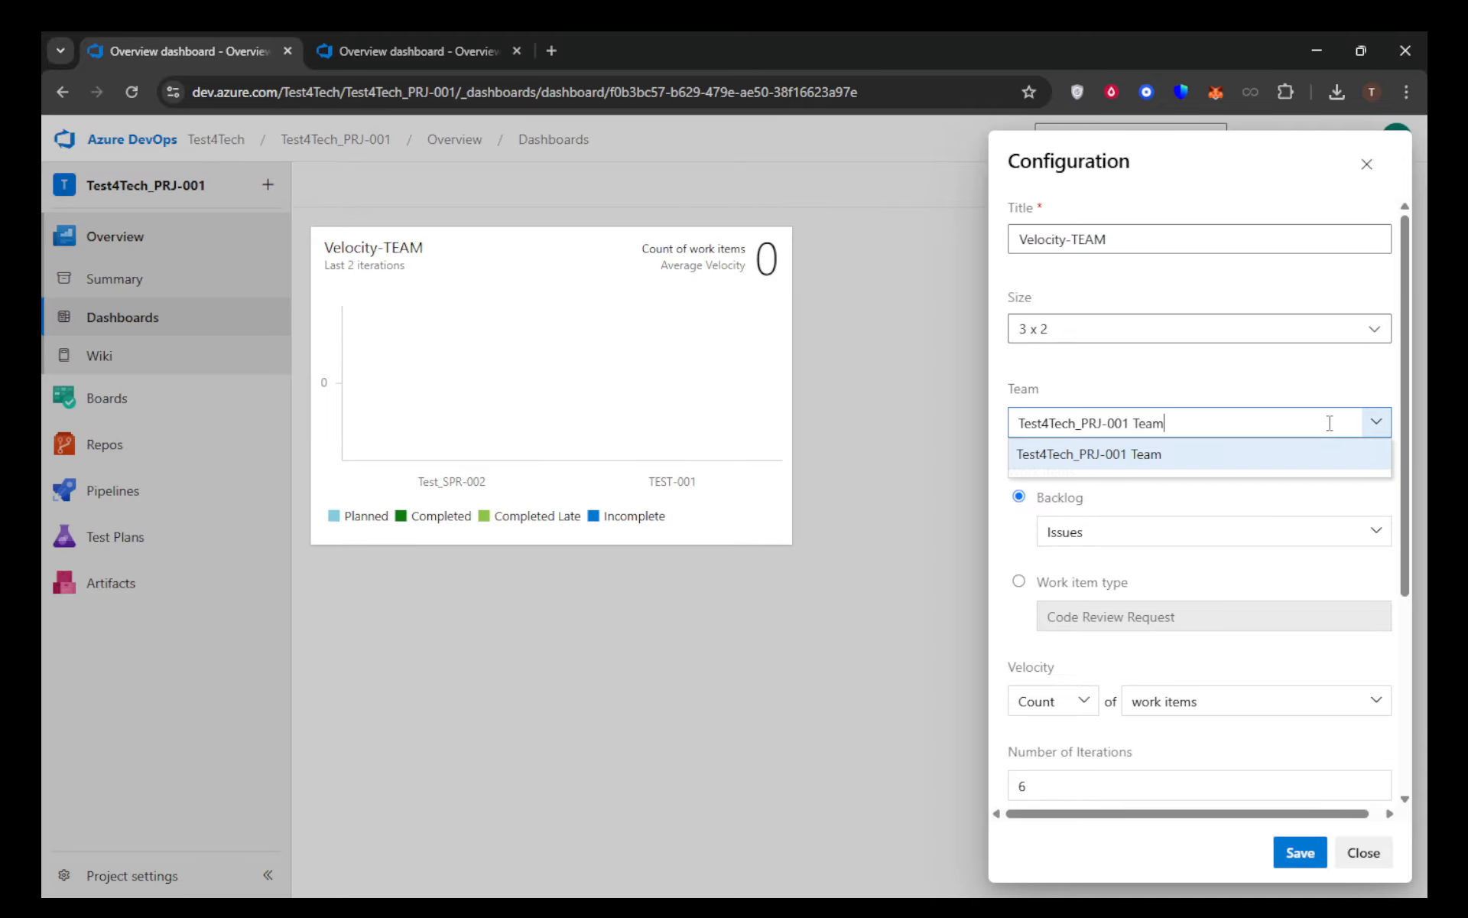
{"action": "left_click", "coordinate": [1121, 459]}
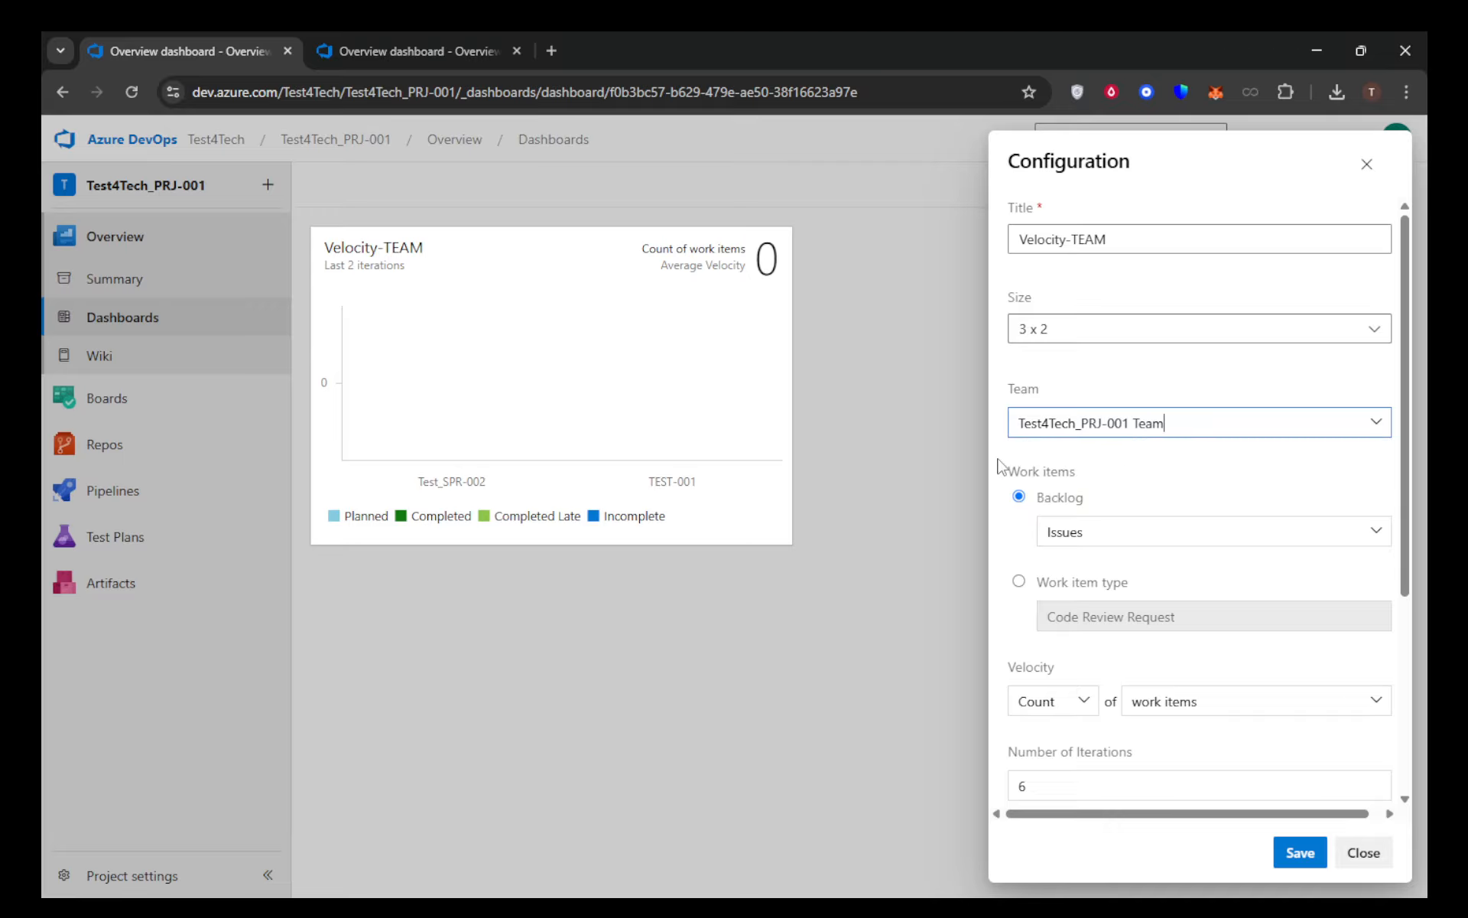
{"action": "scroll", "coordinate": [1002, 467], "scroll_direction": "down", "scroll_amount": 2}
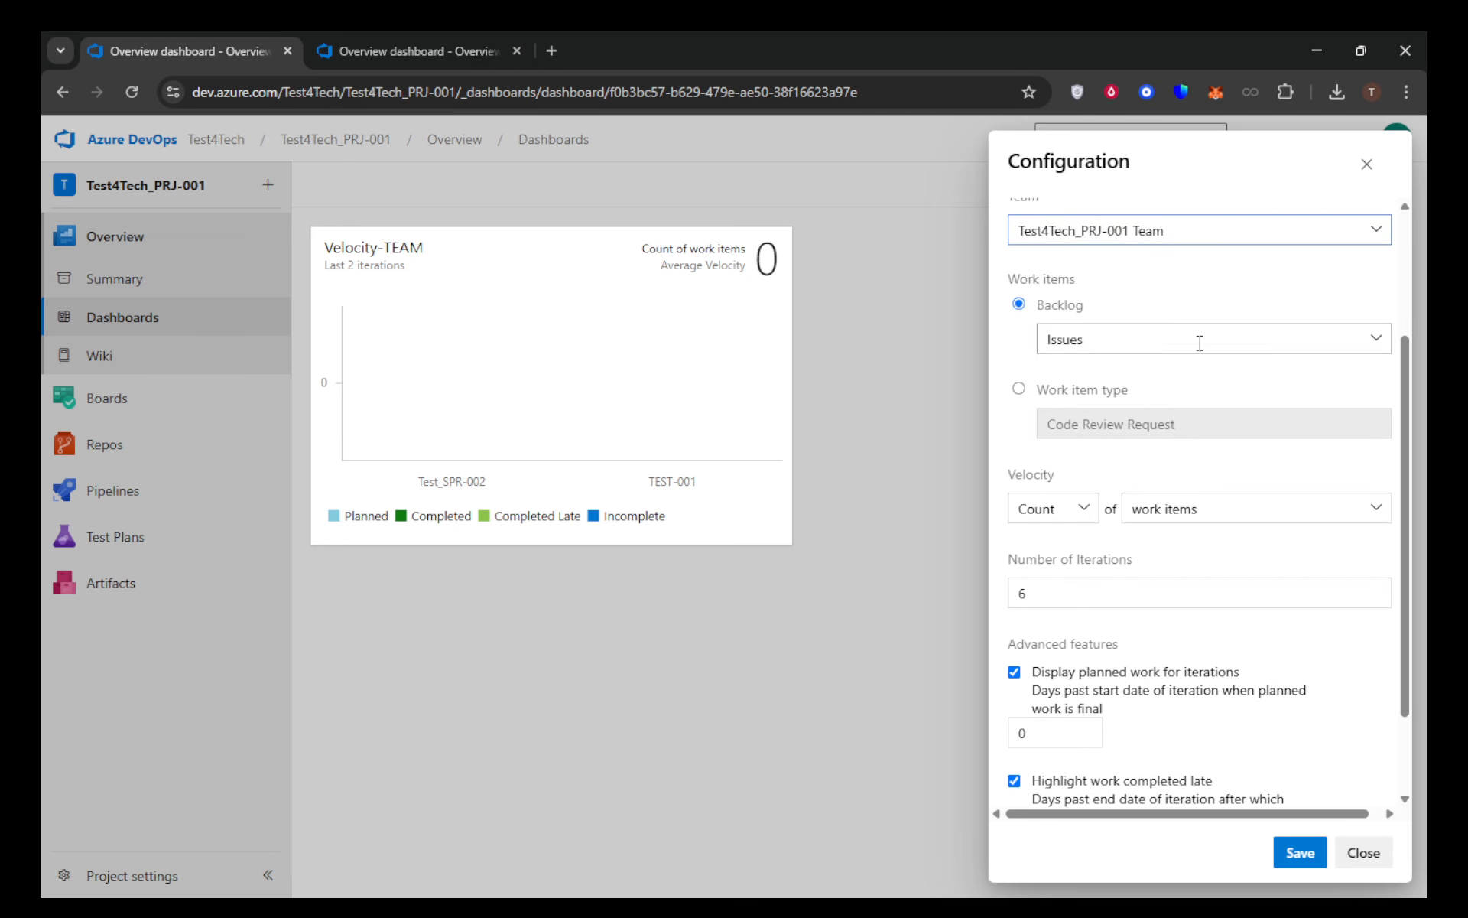
{"action": "left_click", "coordinate": [1378, 342]}
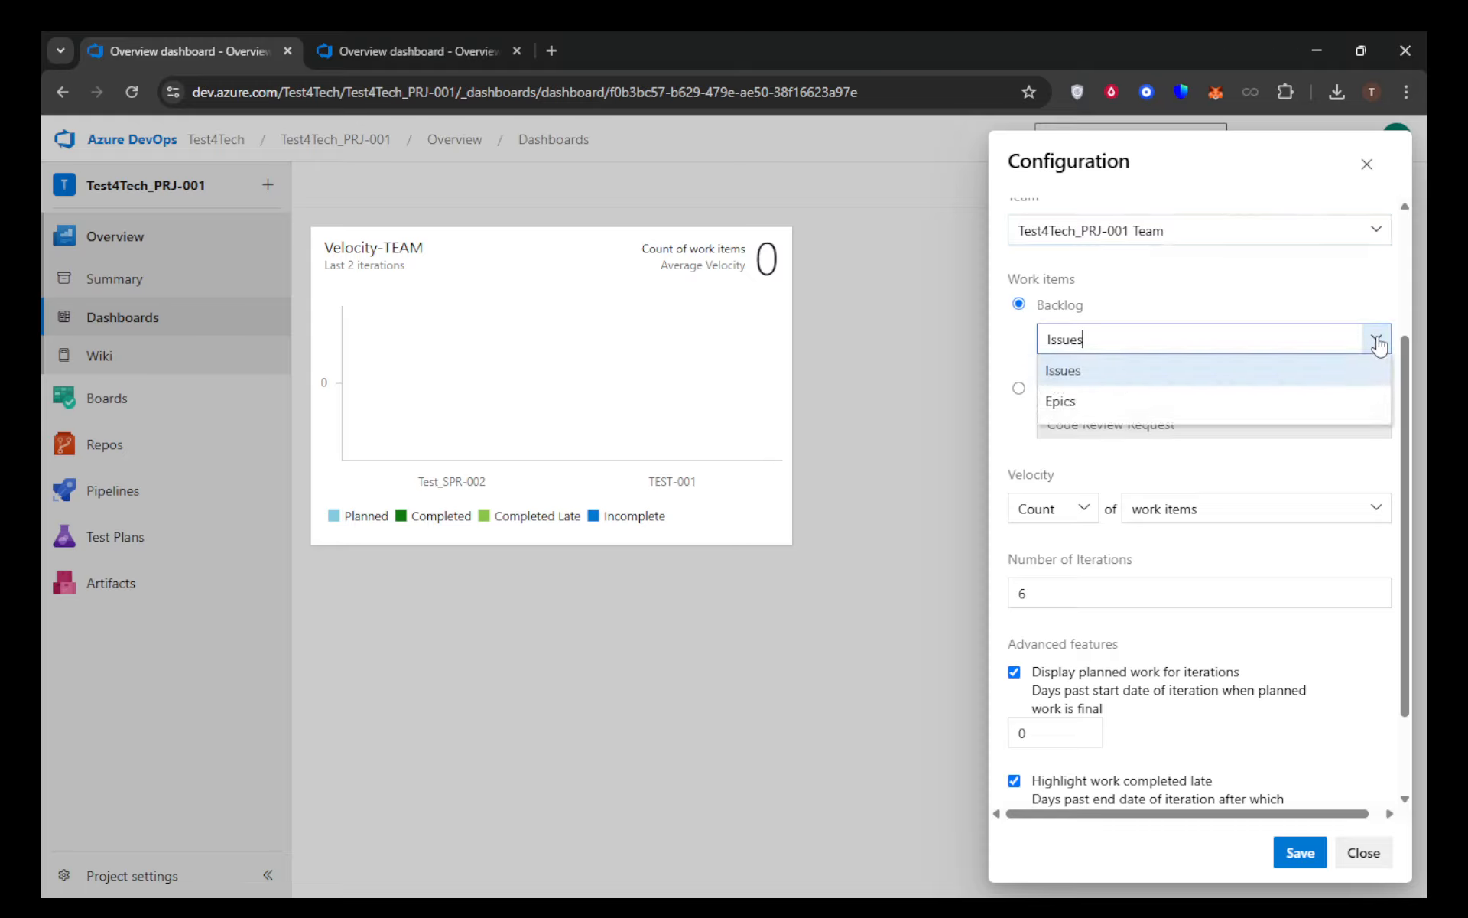
{"action": "left_click", "coordinate": [1063, 371]}
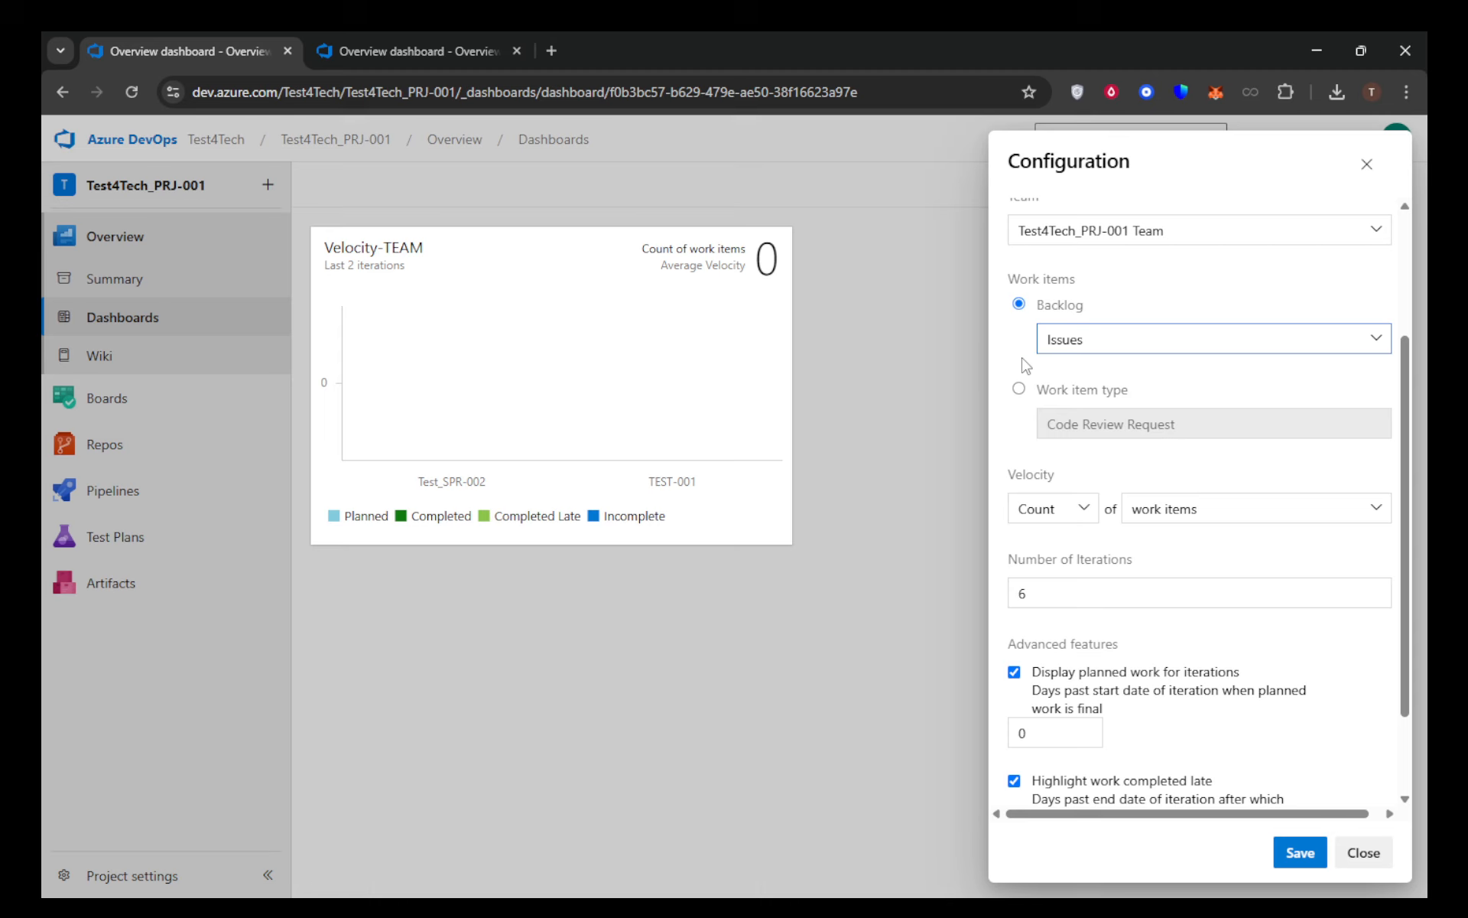
Review the widget's velocity measure choices, the Number of Iterations setting and the advanced features
{"action": "scroll", "coordinate": [1040, 360], "scroll_direction": "down", "scroll_amount": 2}
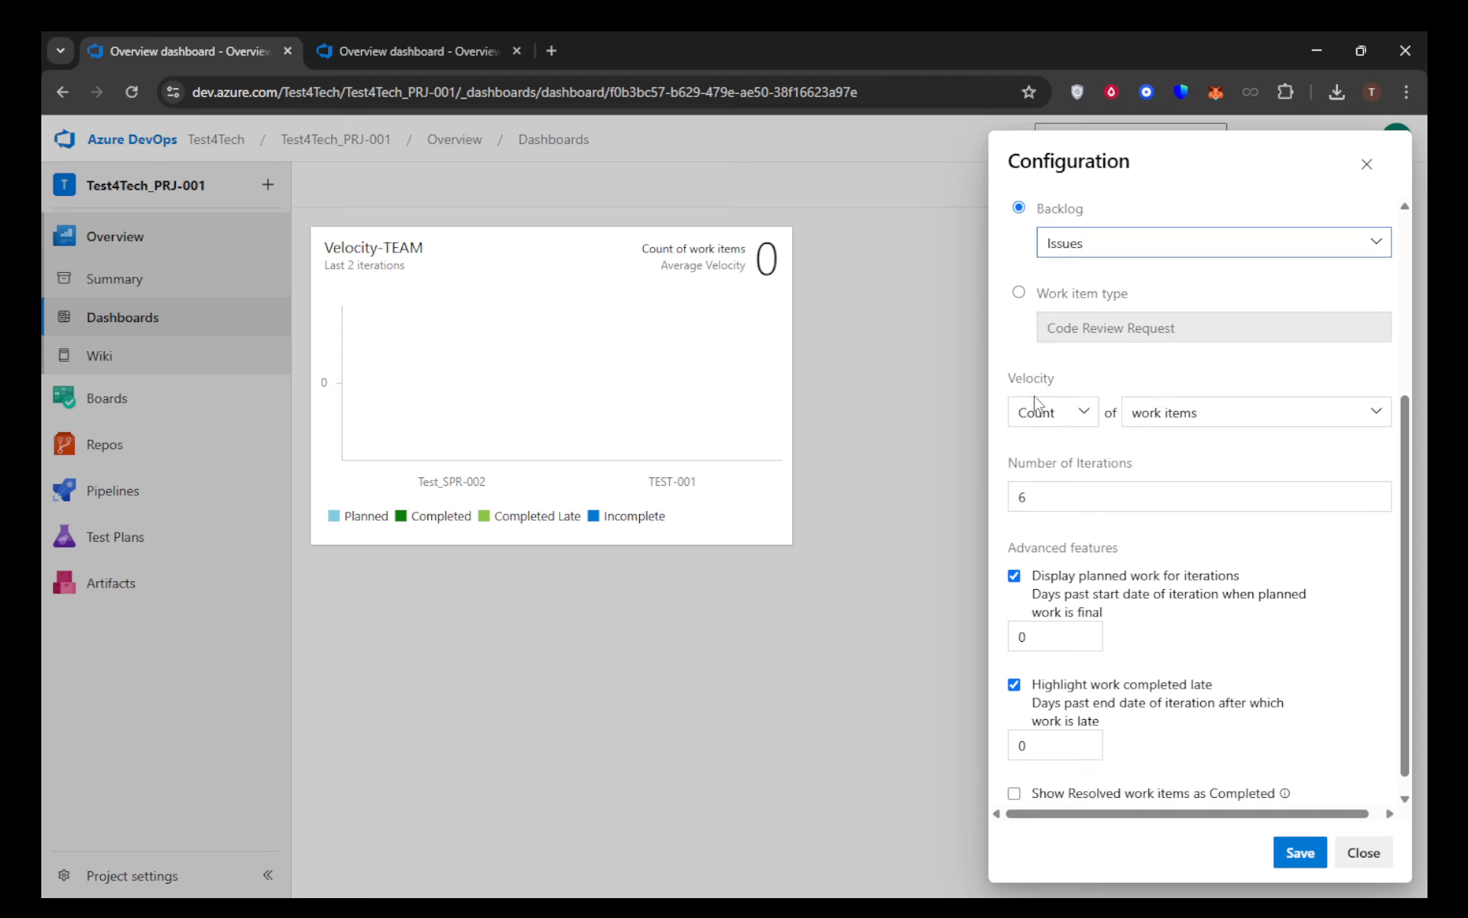
{"action": "scroll", "coordinate": [1087, 360], "scroll_direction": "down", "scroll_amount": 1}
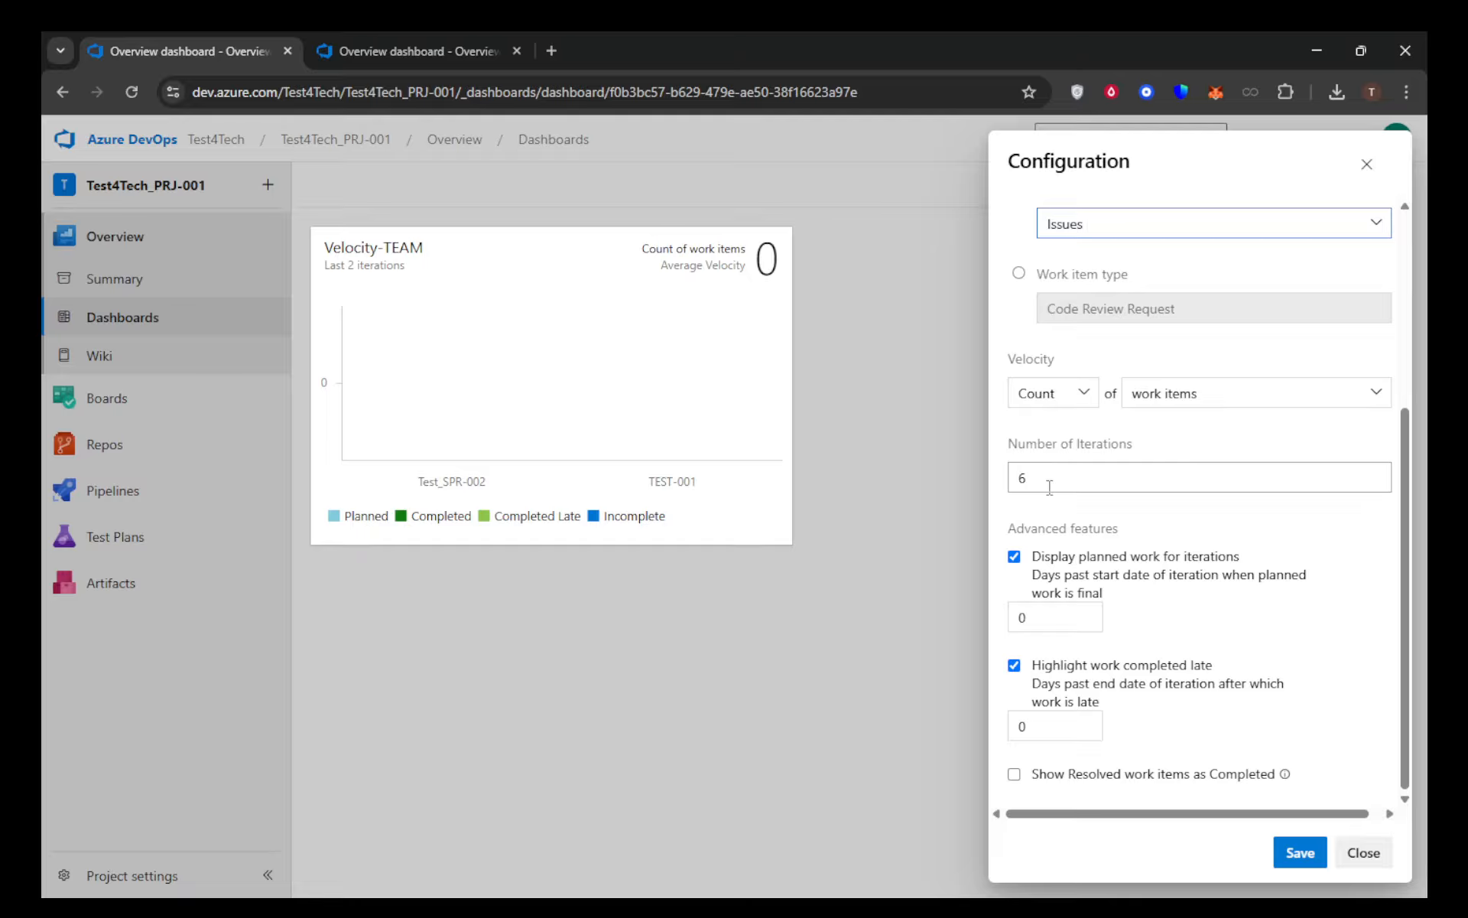
{"action": "scroll", "coordinate": [1246, 631], "scroll_direction": "up", "scroll_amount": 2}
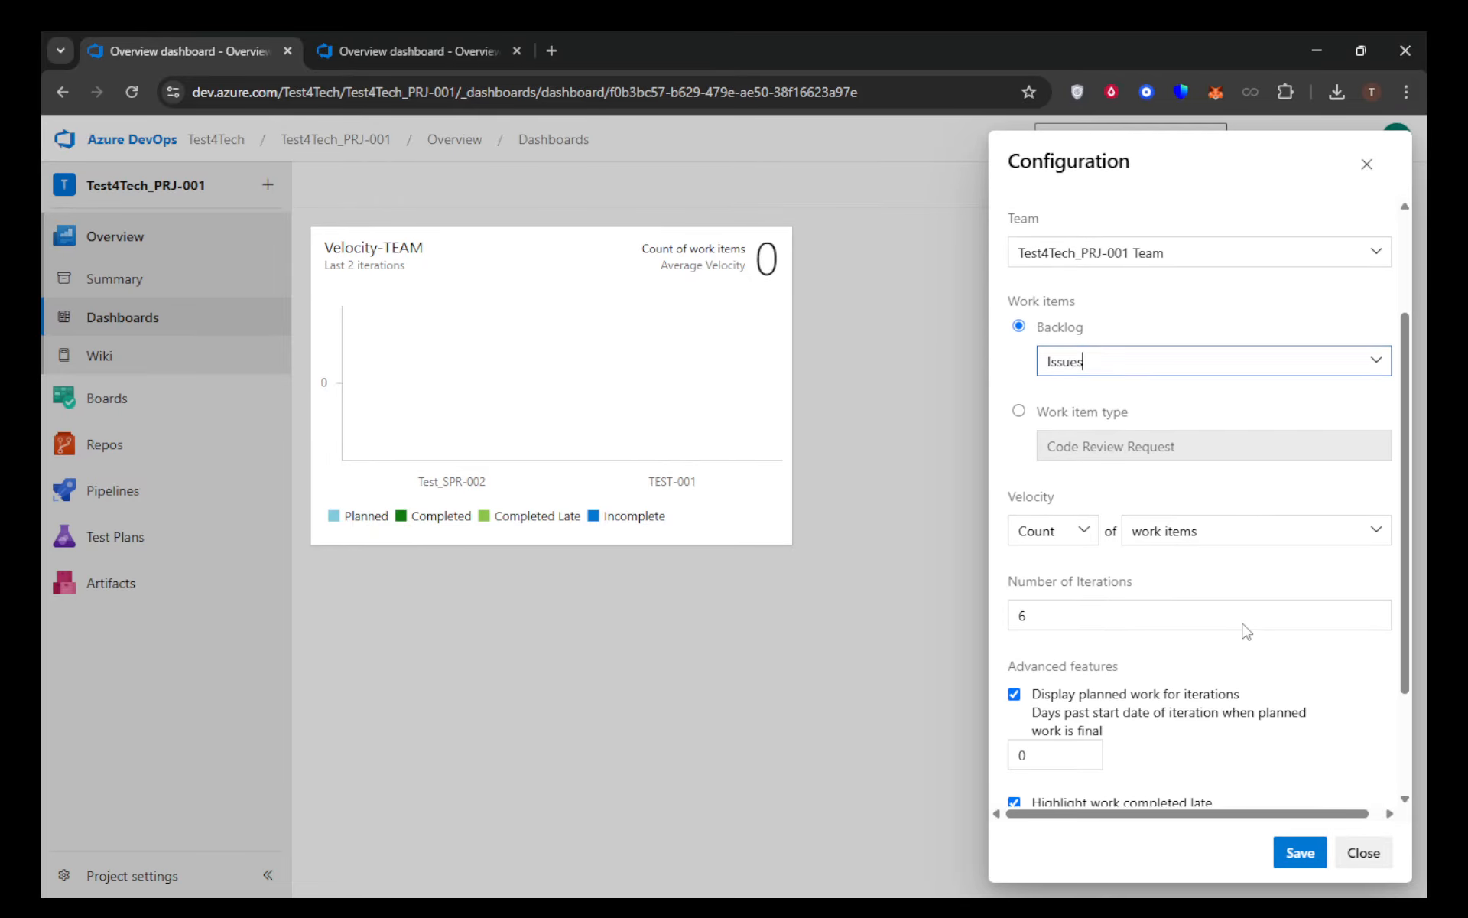
{"action": "scroll", "coordinate": [1224, 628], "scroll_direction": "down", "scroll_amount": 3}
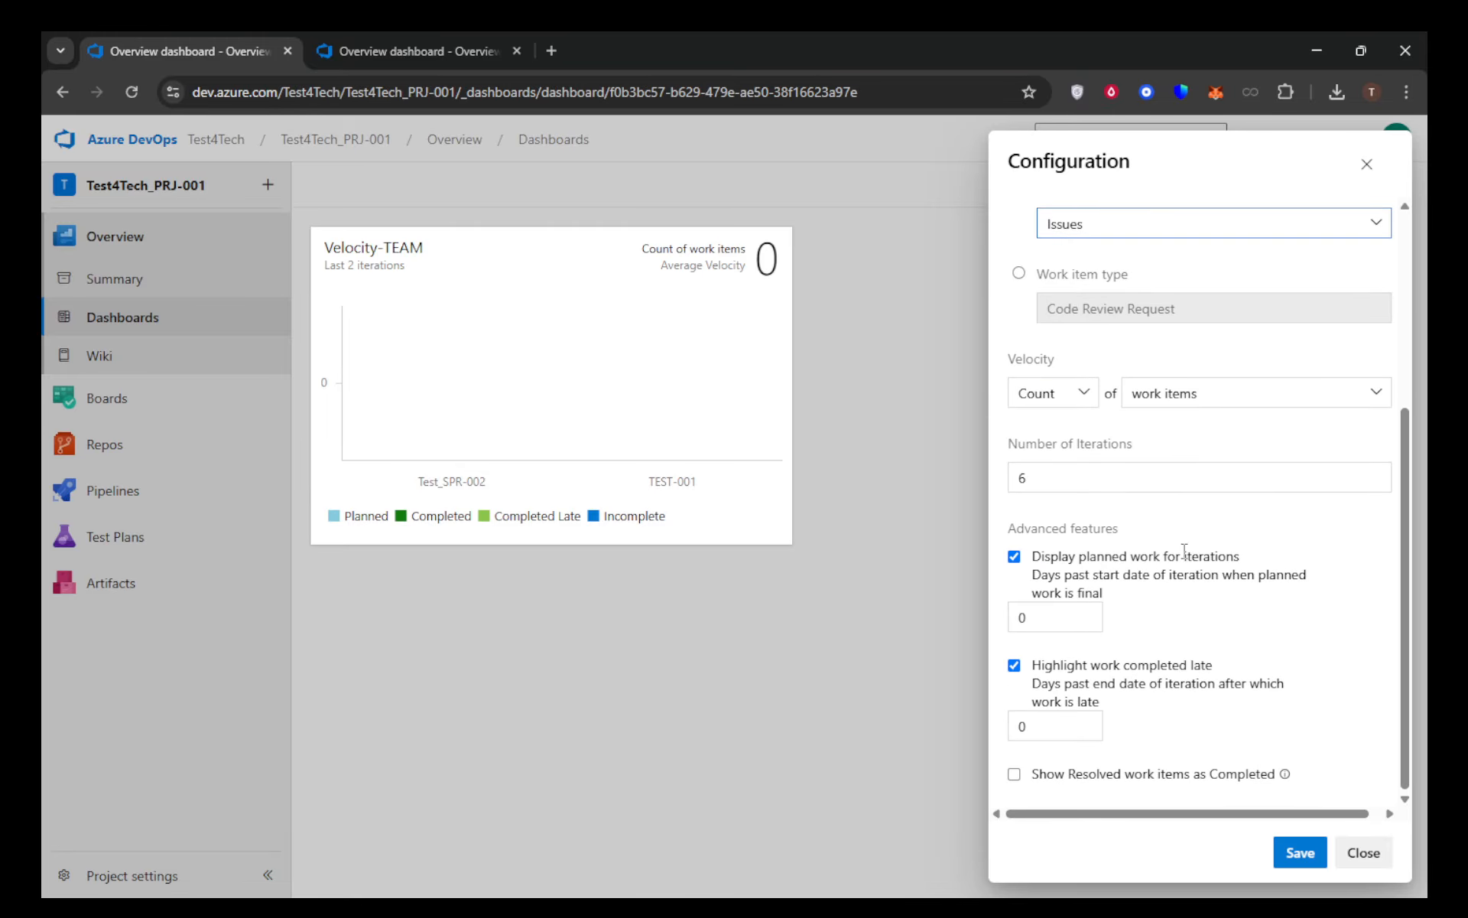
{"action": "left_click", "coordinate": [1086, 393]}
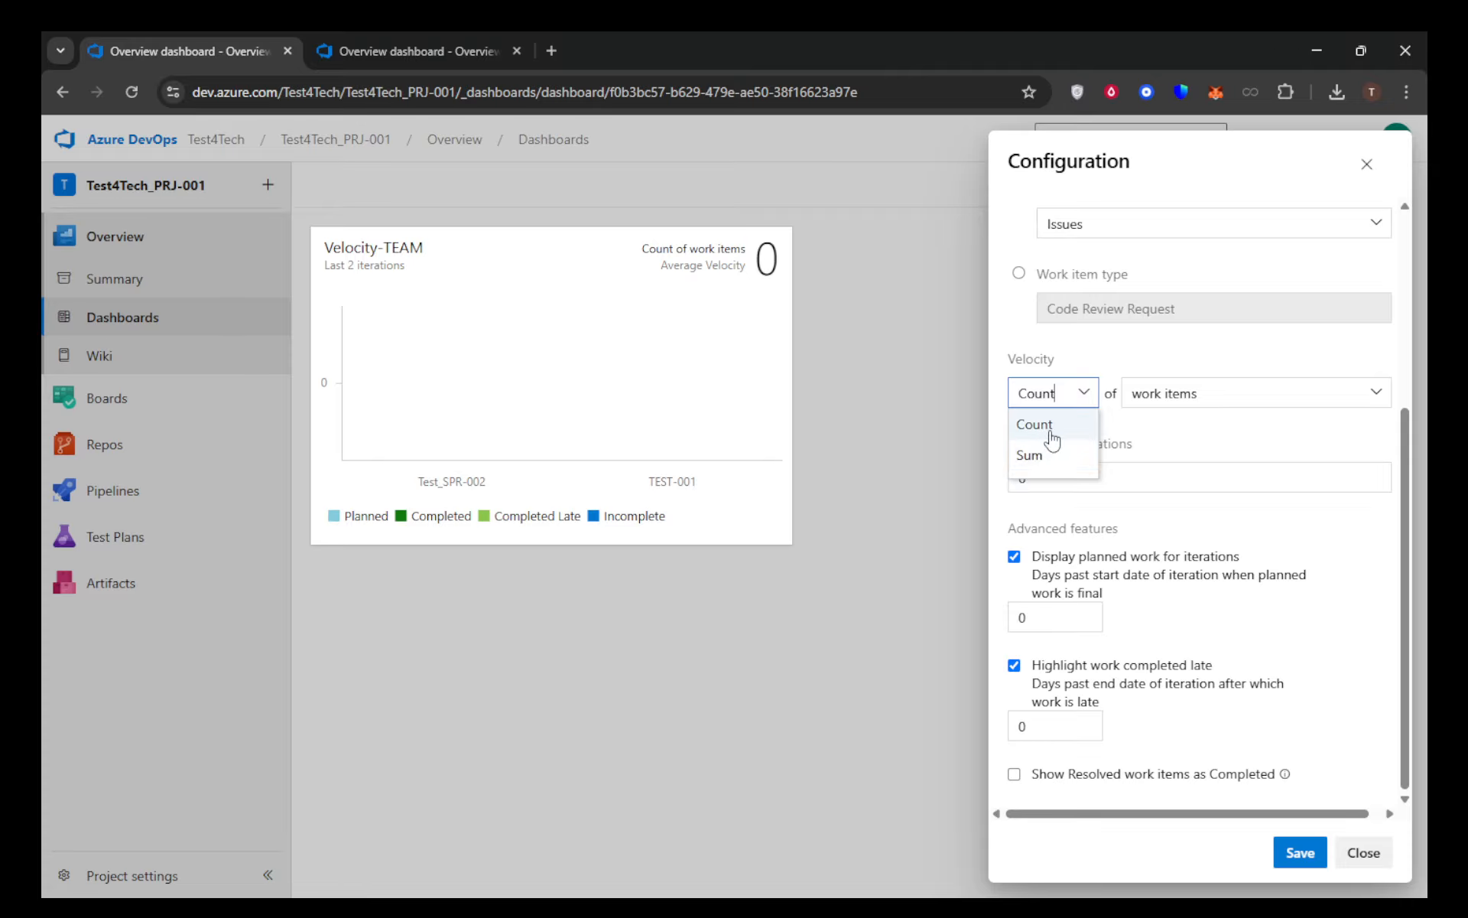
{"action": "left_click", "coordinate": [1374, 392]}
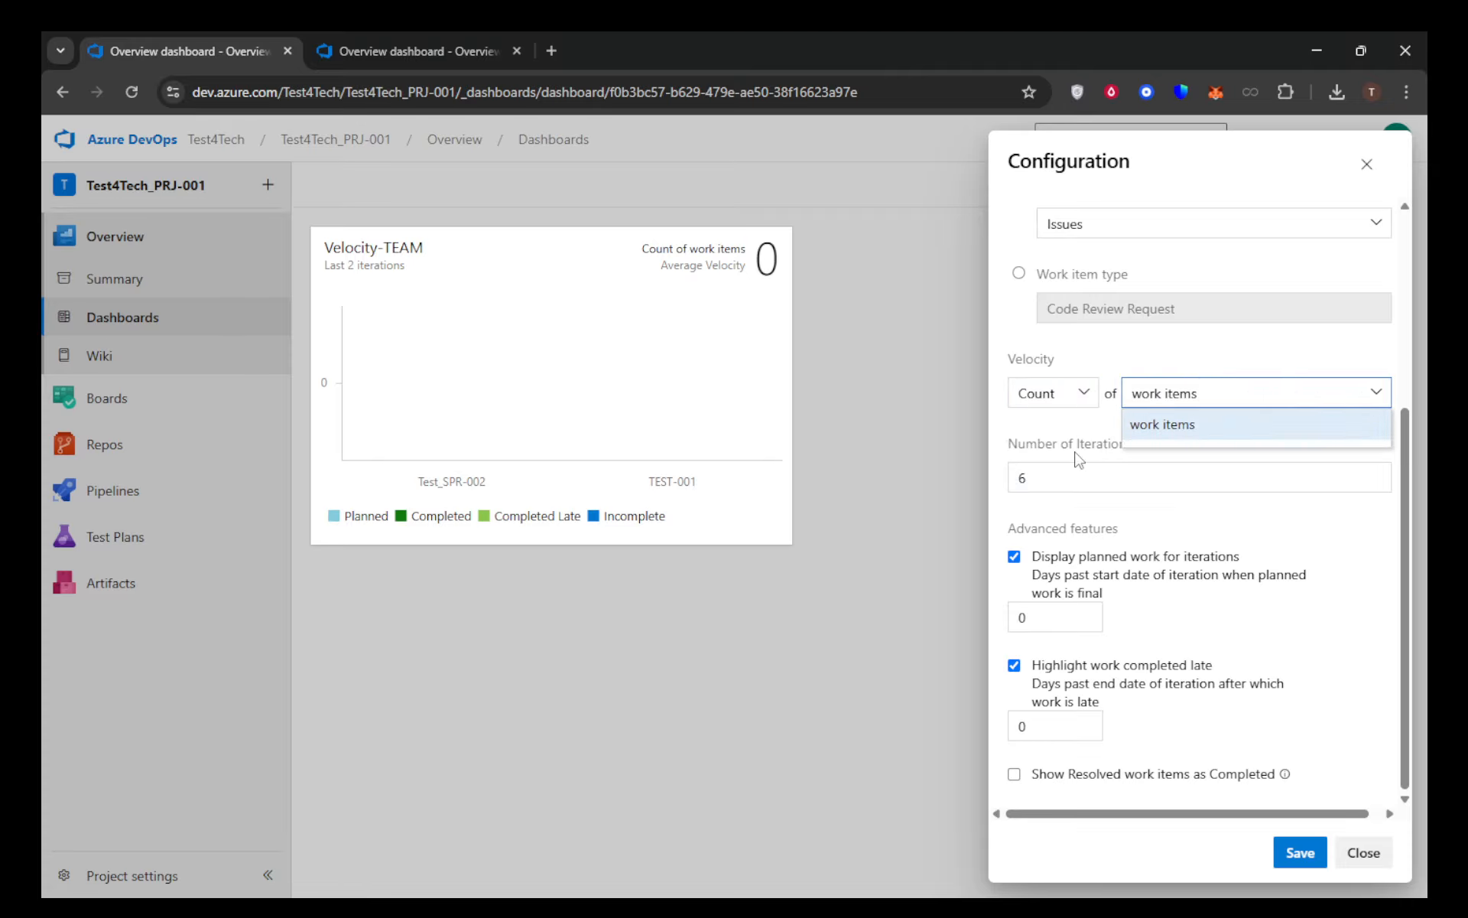
{"action": "left_click", "coordinate": [1031, 454]}
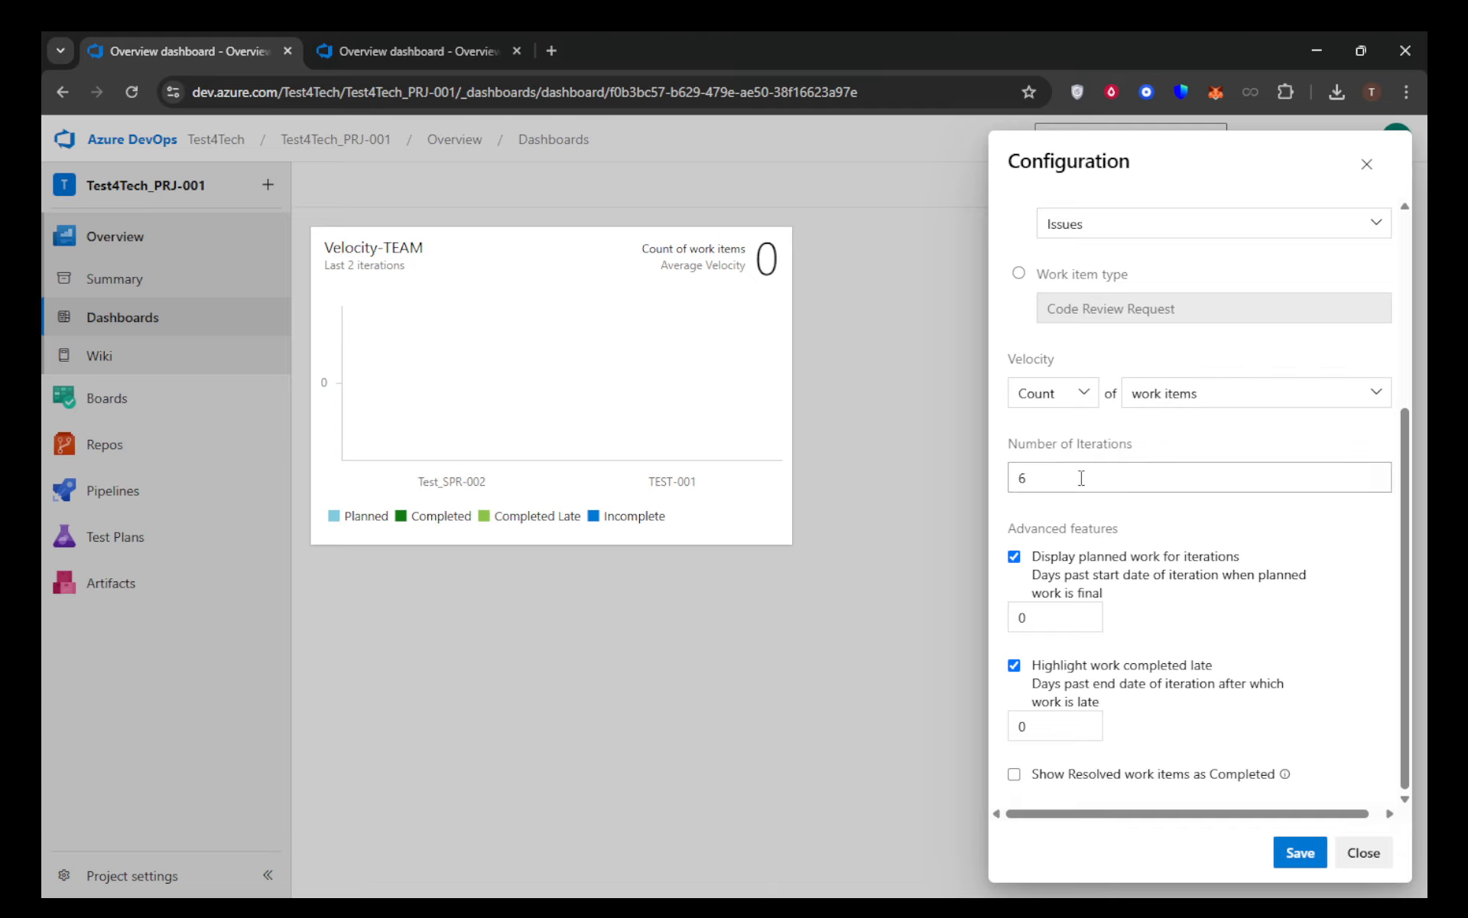
{"action": "left_click", "coordinate": [1081, 478]}
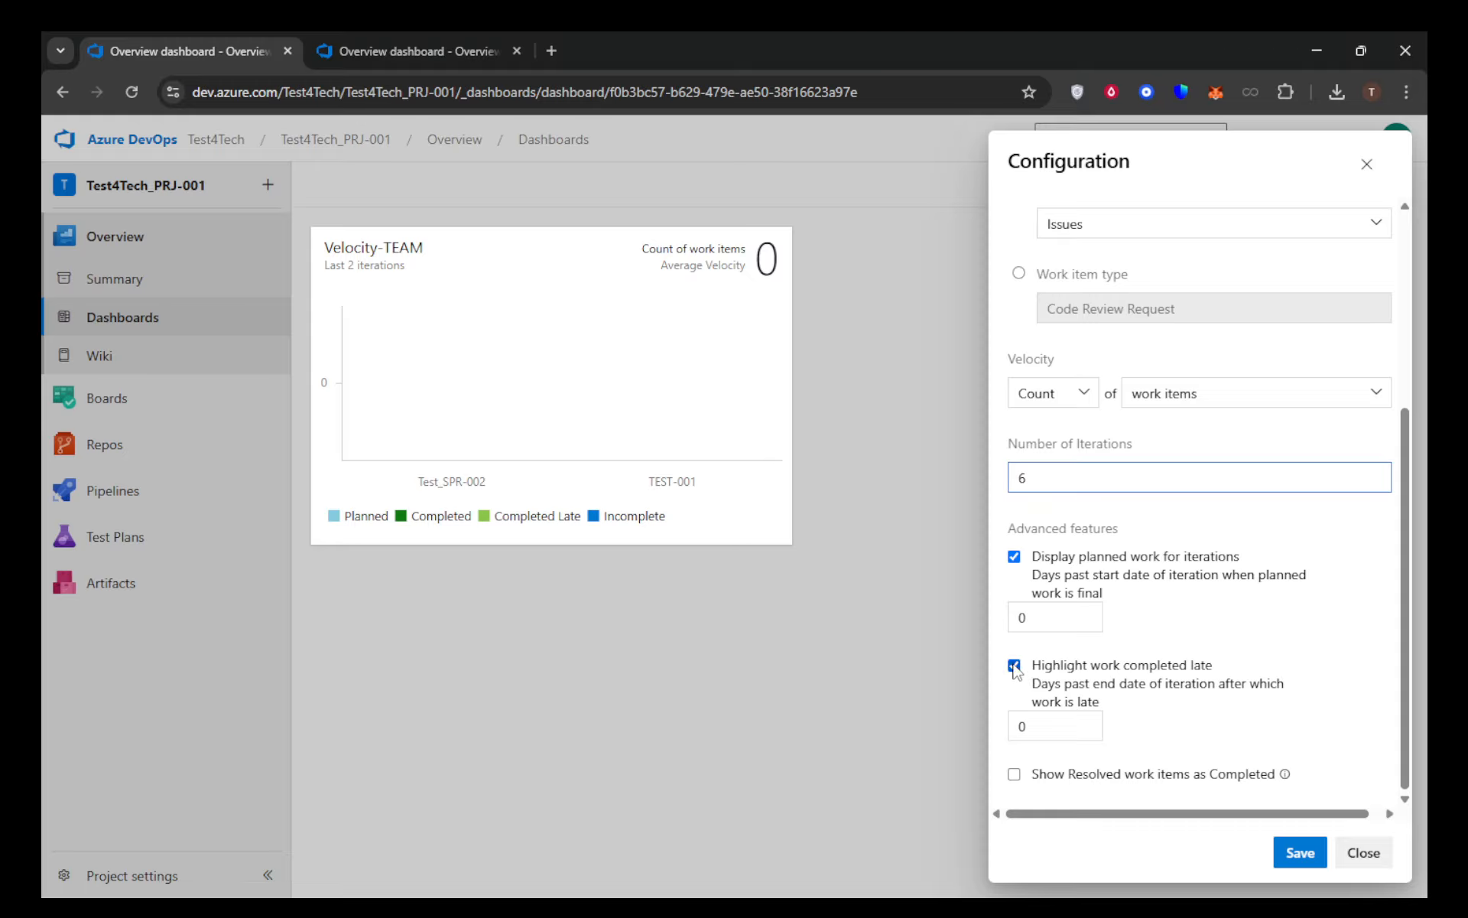
With planned work and late work display enabled, set planned work final after 2 days and late work after 5 days, and save the configuration
{"action": "left_click", "coordinate": [1015, 558]}
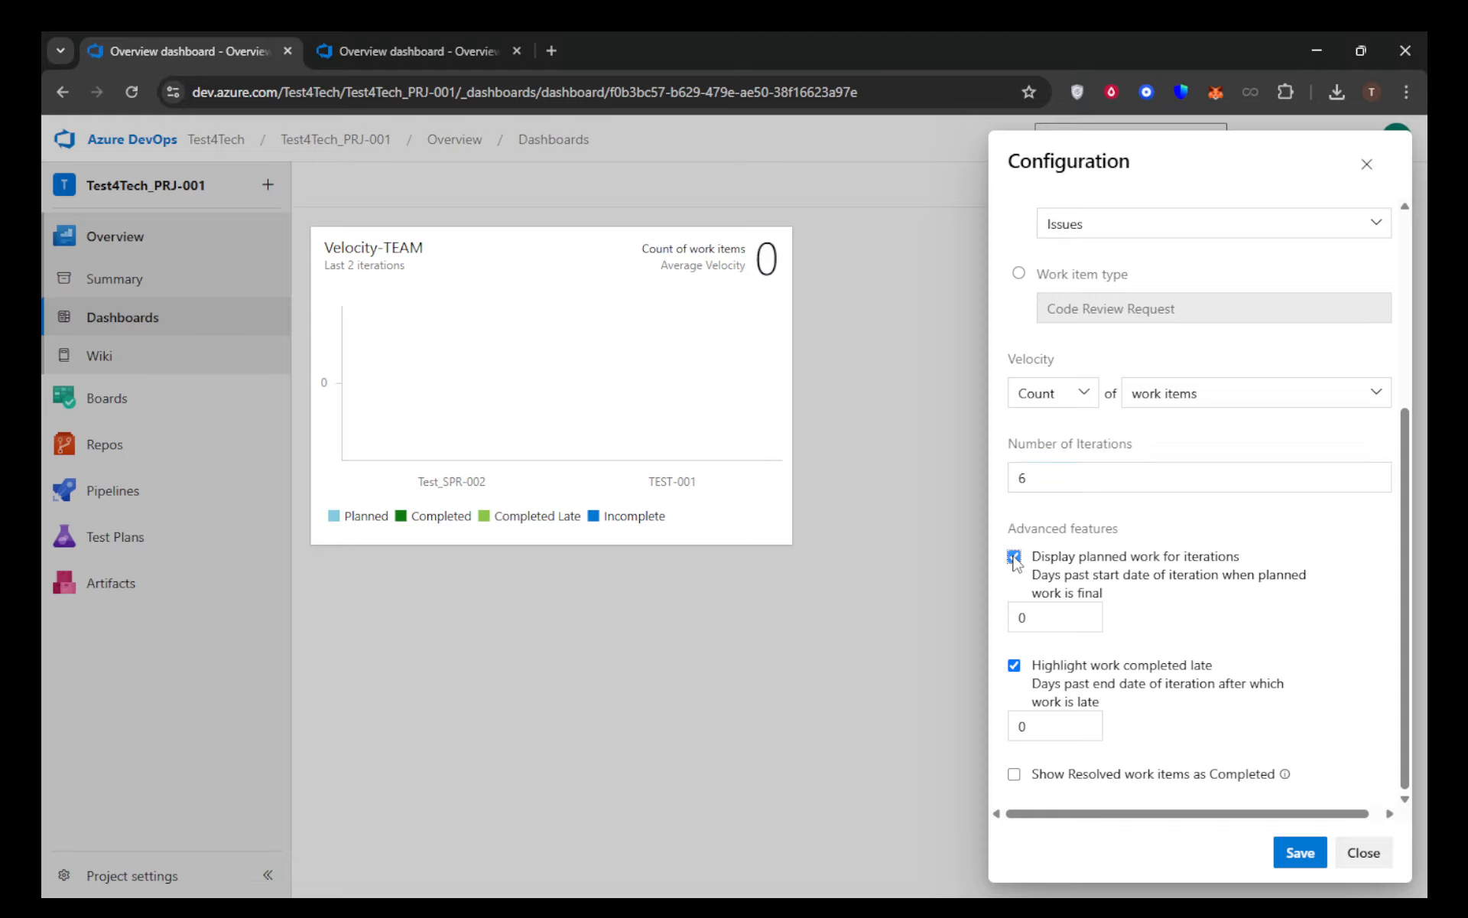
{"action": "left_click", "coordinate": [1014, 558]}
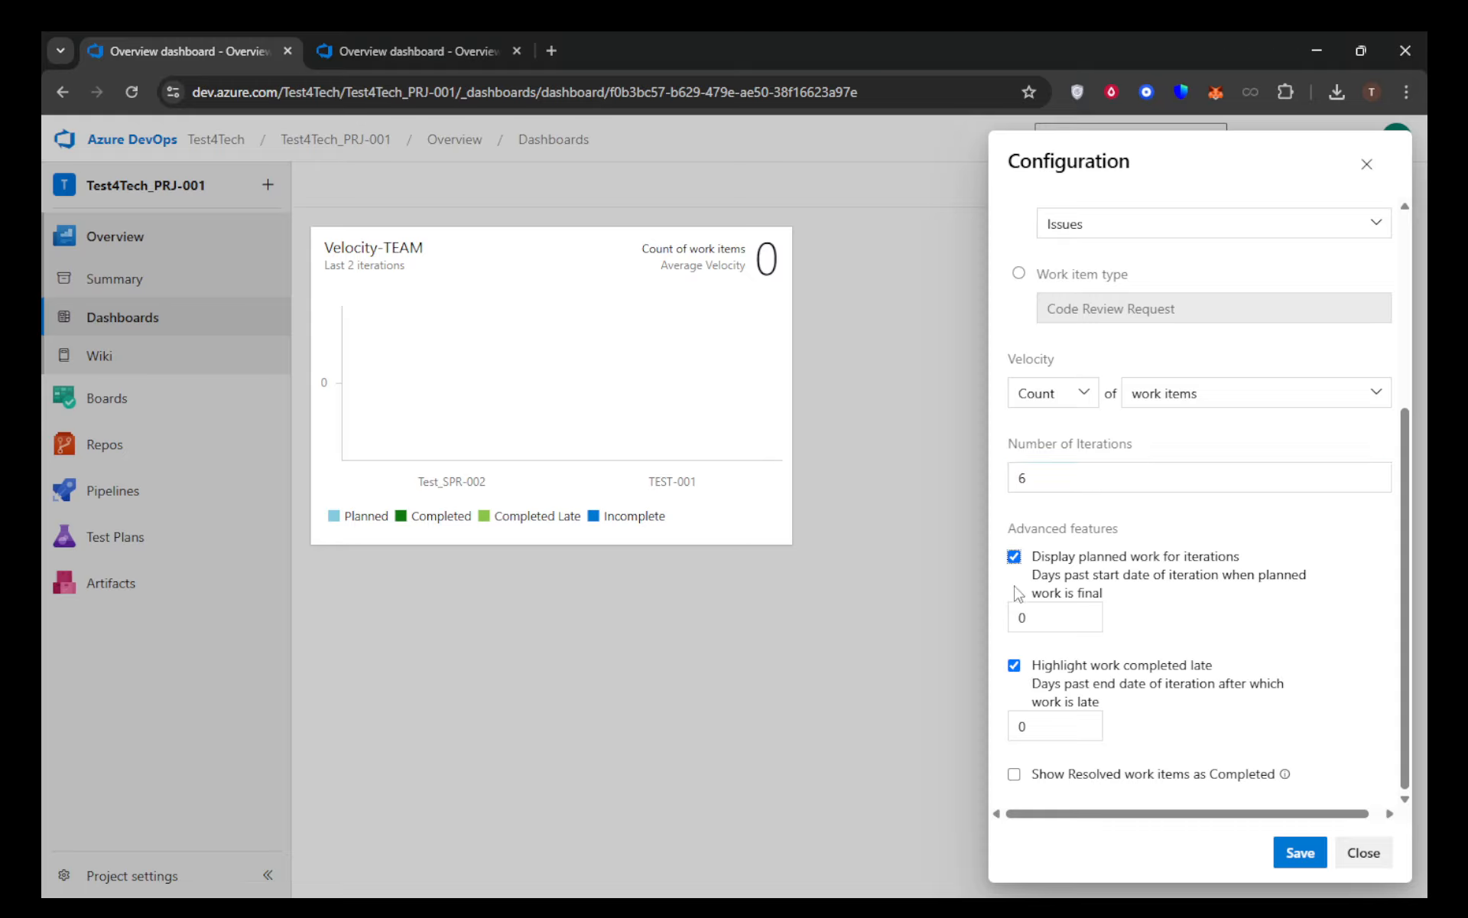
{"action": "left_click", "coordinate": [1014, 665]}
{"action": "left_click", "coordinate": [1048, 619]}
{"action": "type", "text": "2"}
{"action": "left_click", "coordinate": [1030, 724]}
{"action": "type", "text": "5"}
{"action": "left_click", "coordinate": [1300, 852]}
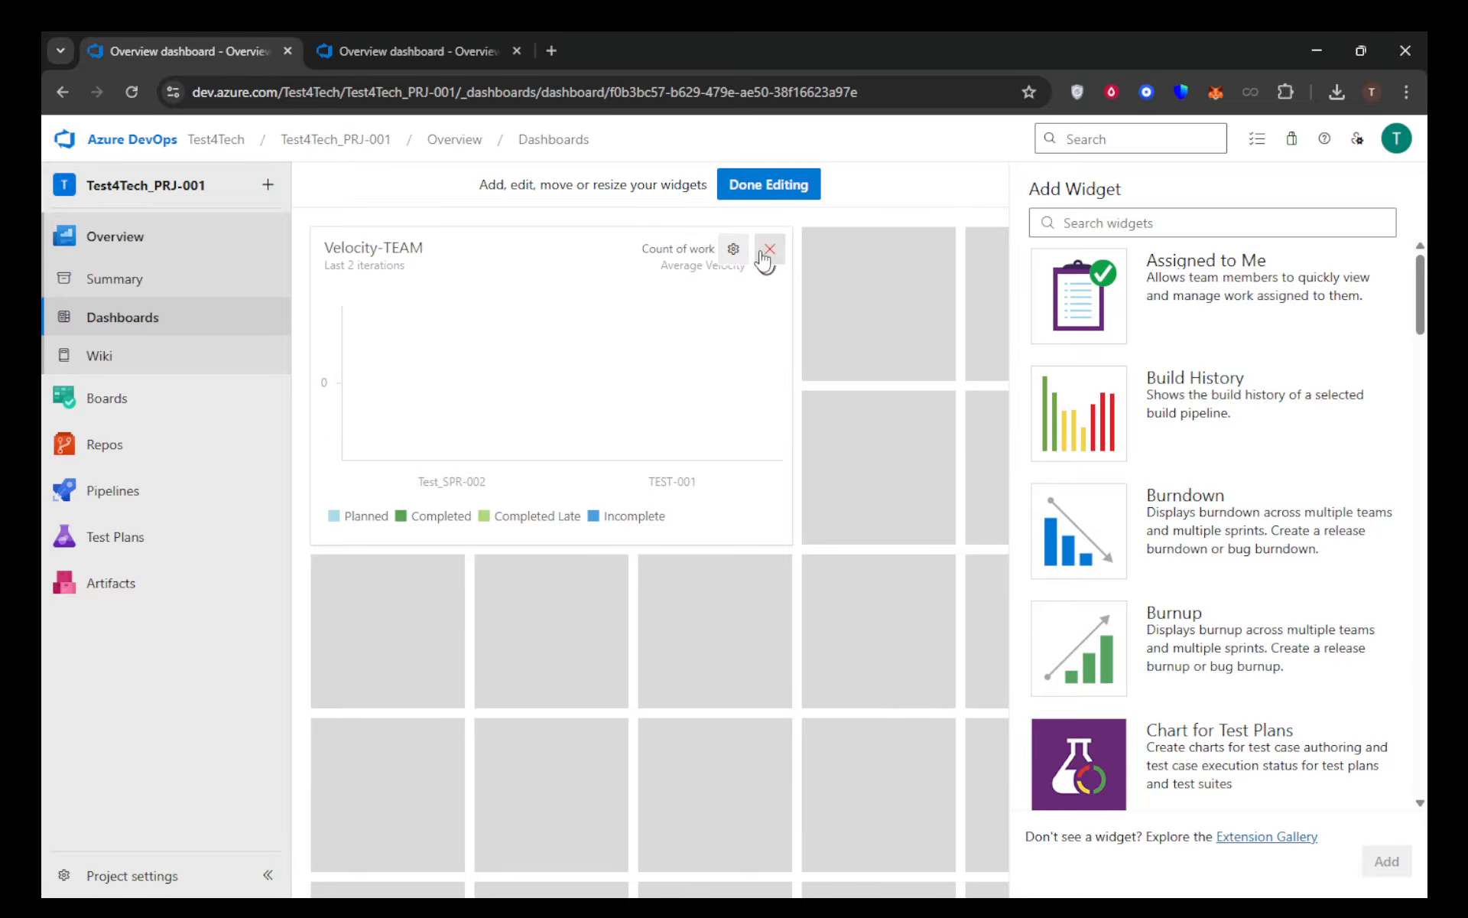
Reopen the Velocity-TEAM widget's configuration to check its saved advanced features, then close it without changes
{"action": "left_click", "coordinate": [734, 250]}
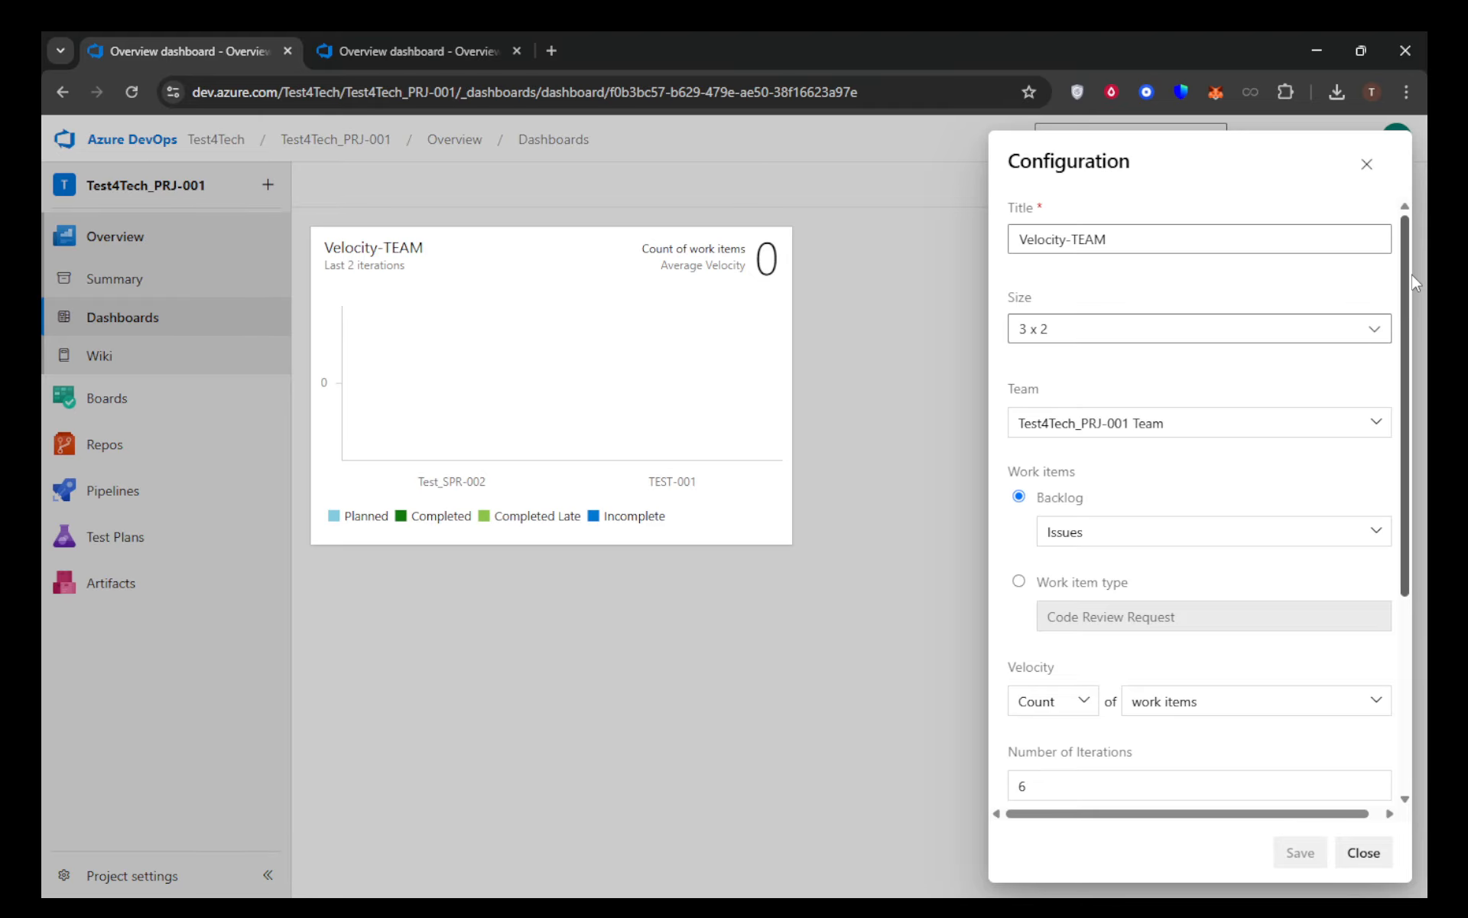
{"action": "left_click_drag", "start_coordinate": [1412, 279], "coordinate": [1421, 569]}
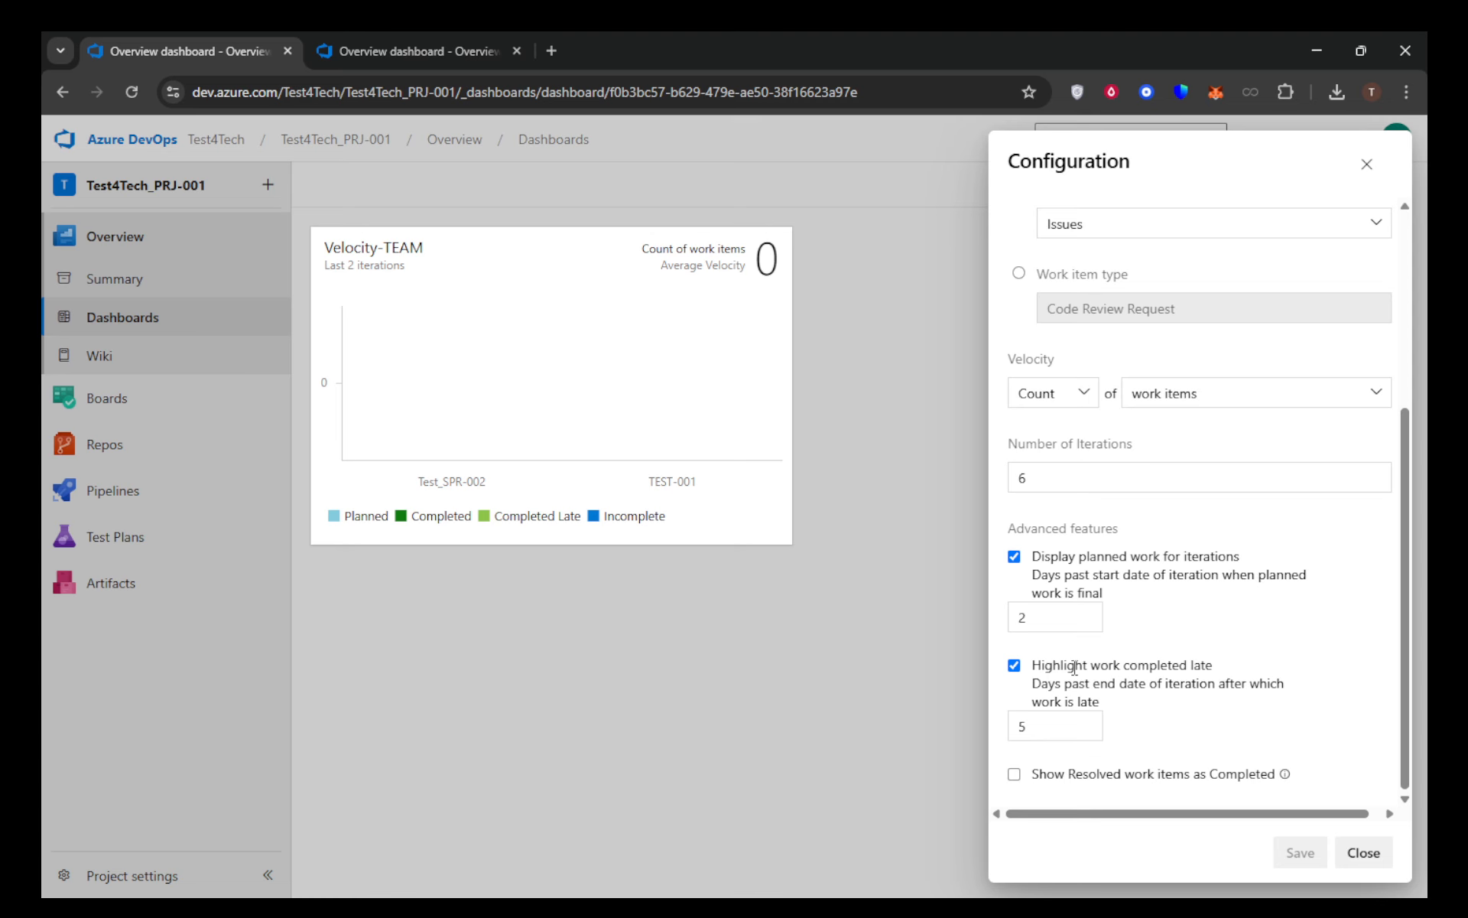
{"action": "left_click", "coordinate": [1367, 163]}
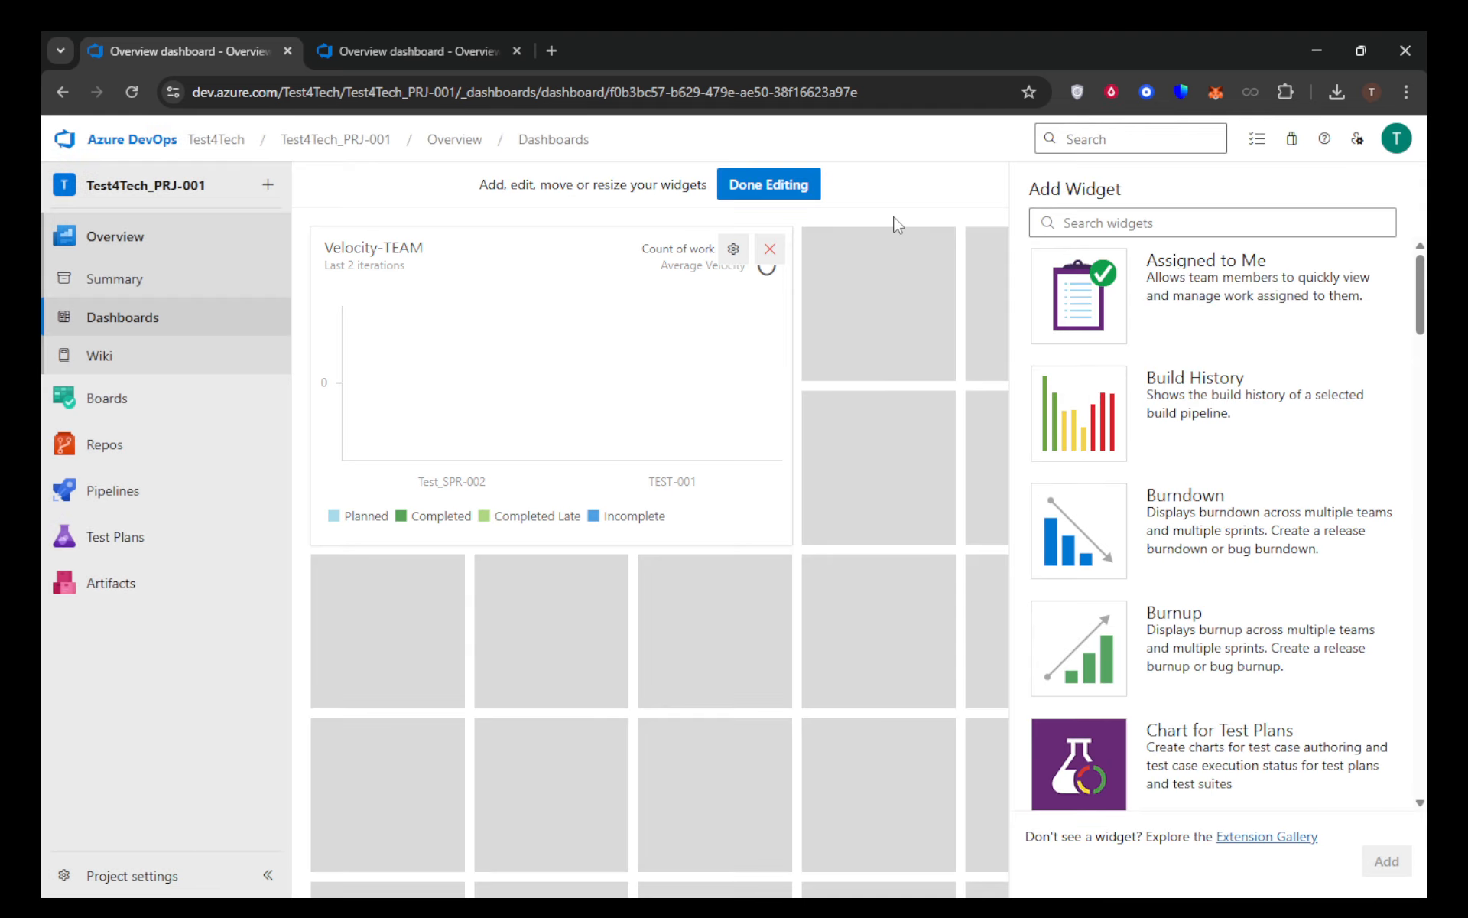
Finish editing the dashboard and display the list of the team's dashboards
{"action": "left_click", "coordinate": [763, 183]}
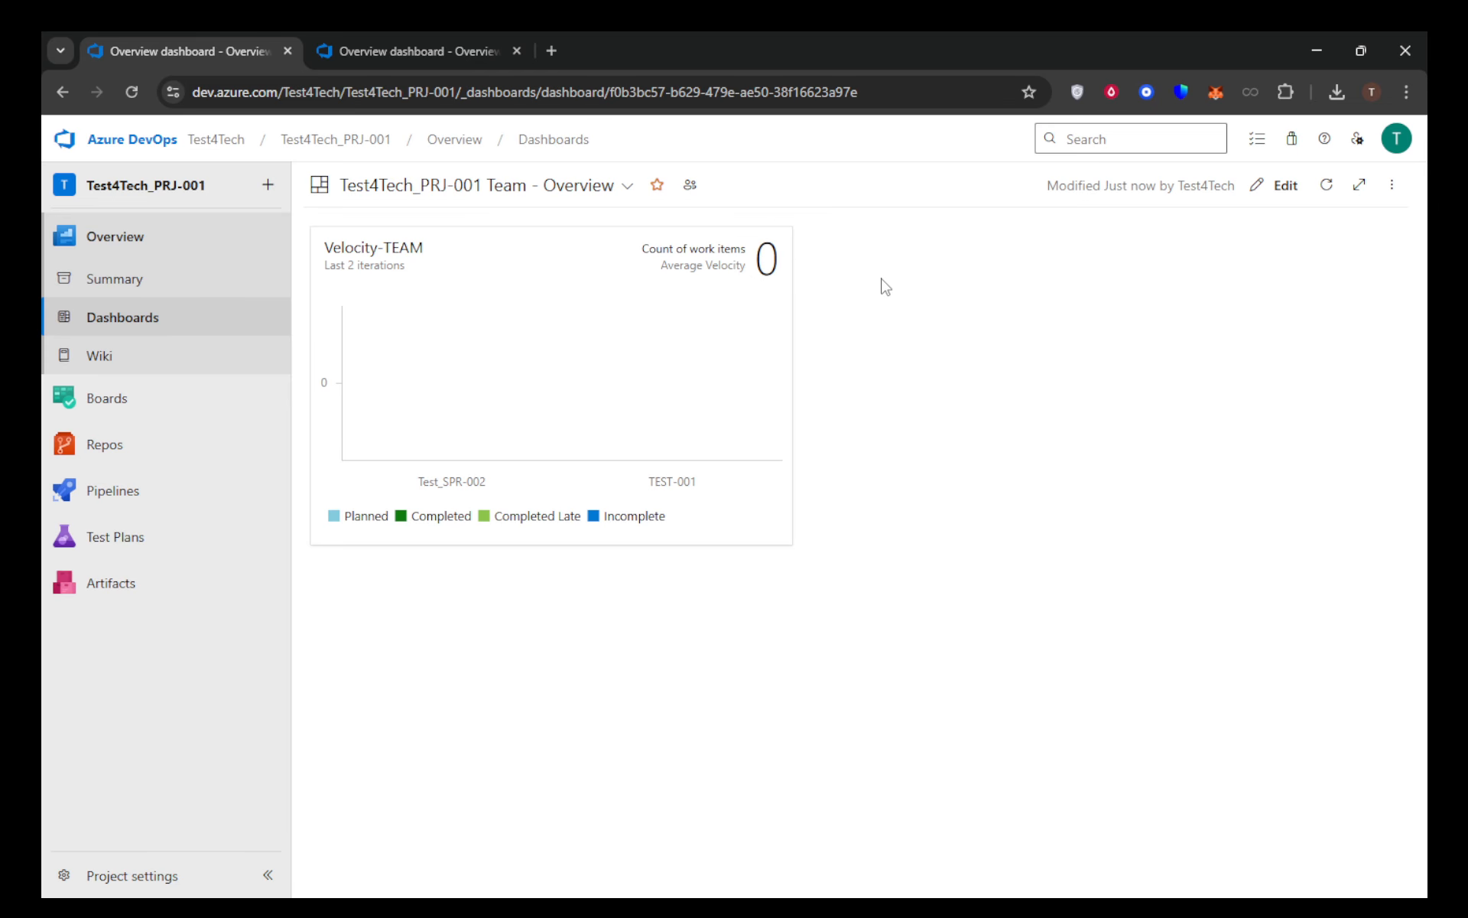
{"action": "left_click", "coordinate": [627, 188]}
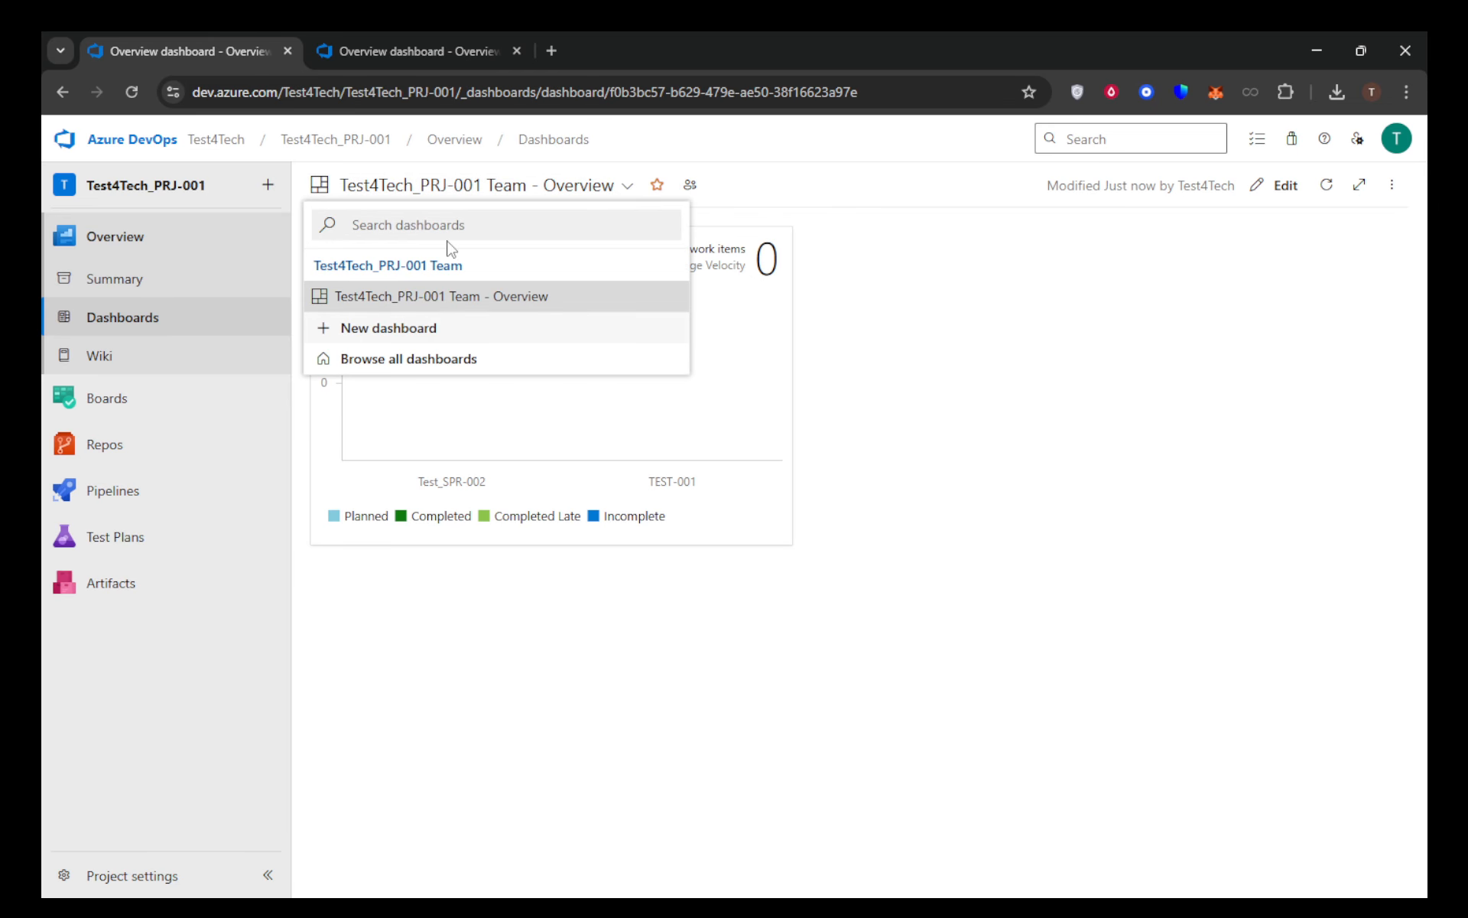